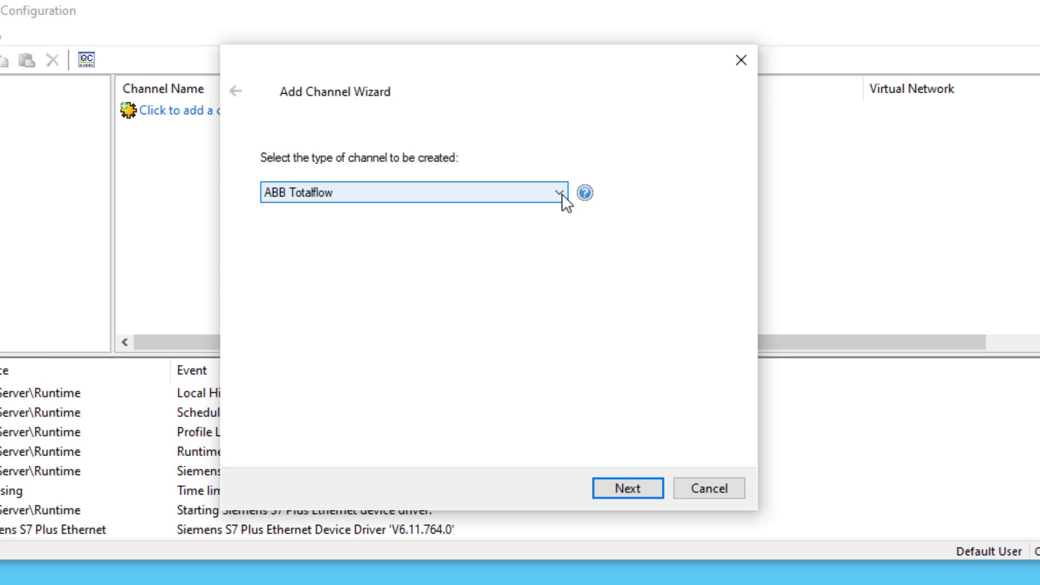
Choose Siemens S7 Plus Ethernet as the new channel's type and continue to naming.
{"action": "left_click", "coordinate": [562, 193]}
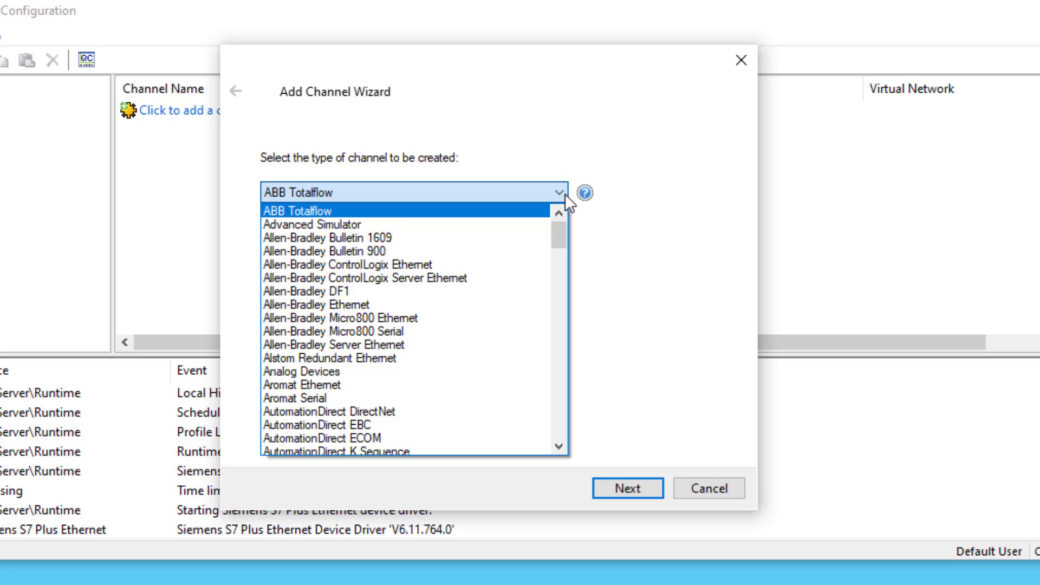
{"action": "key", "text": "s"}
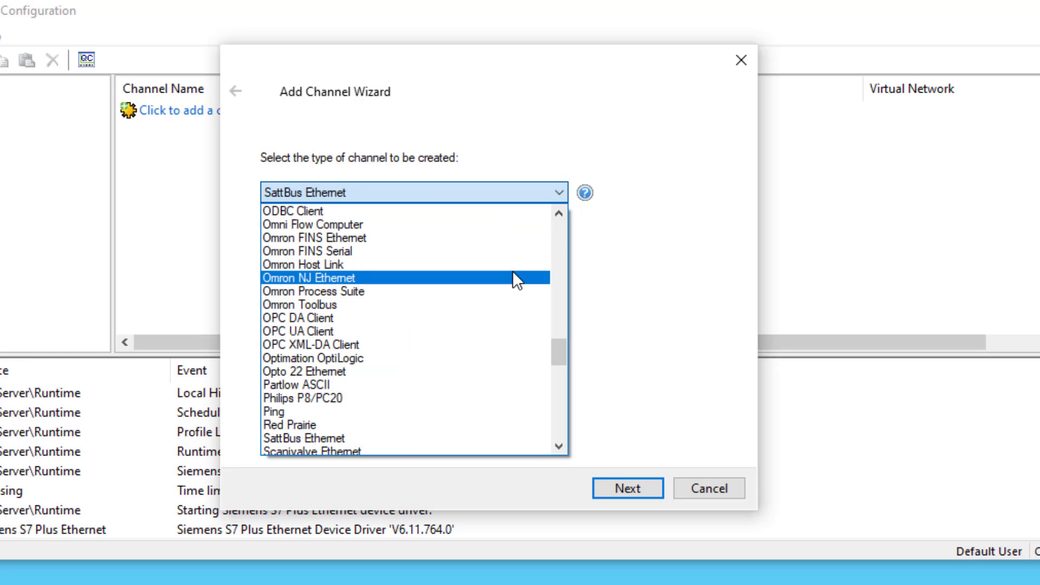
{"action": "scroll", "coordinate": [429, 326], "scroll_direction": "down", "scroll_amount": 5}
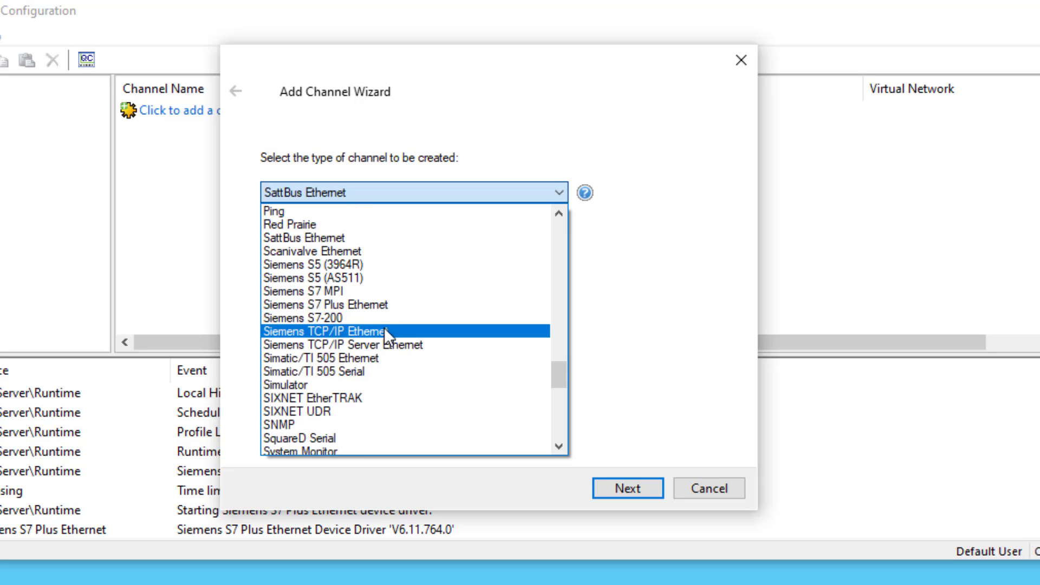
{"action": "left_click", "coordinate": [366, 305]}
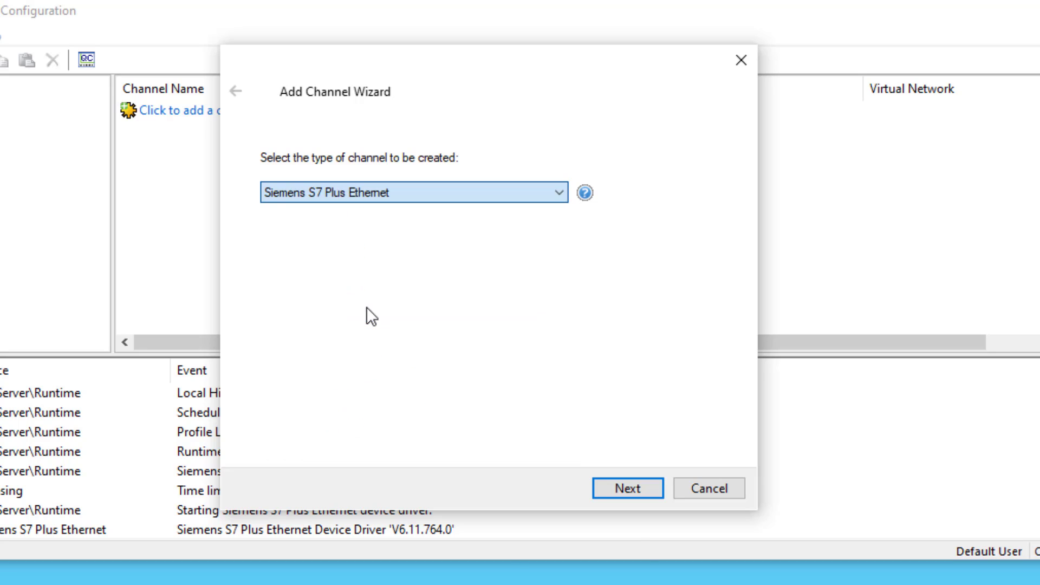
{"action": "left_click", "coordinate": [612, 490]}
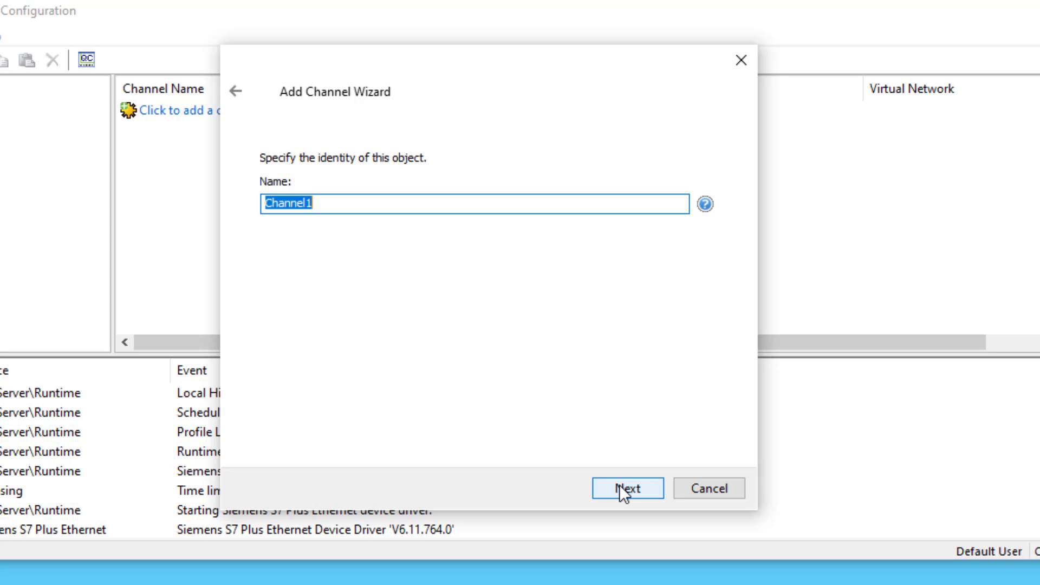
Name the channel S7PlusEnet and continue.
{"action": "type", "text": "S7PlusEnet"}
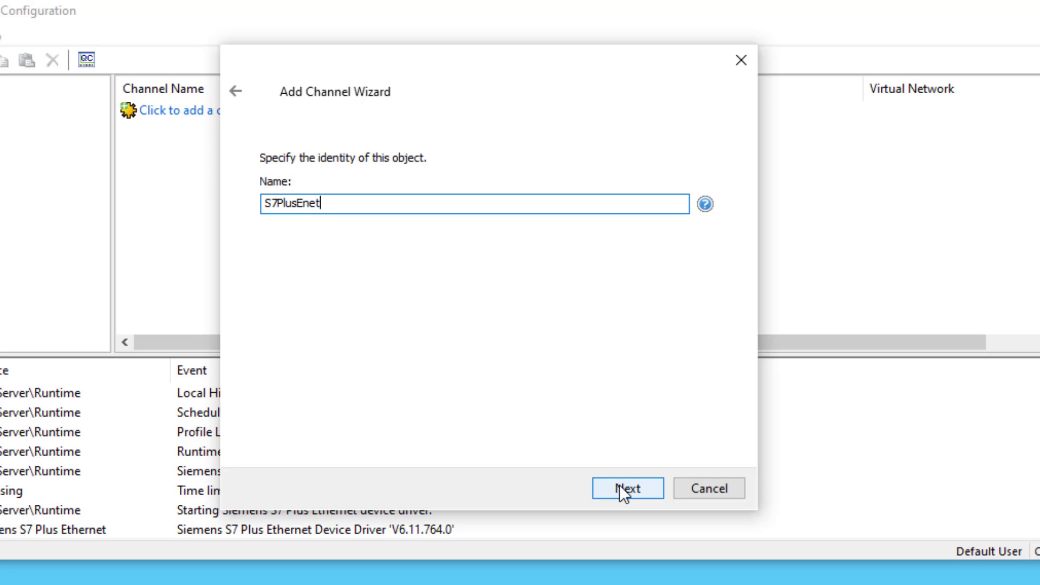
{"action": "left_click", "coordinate": [625, 490]}
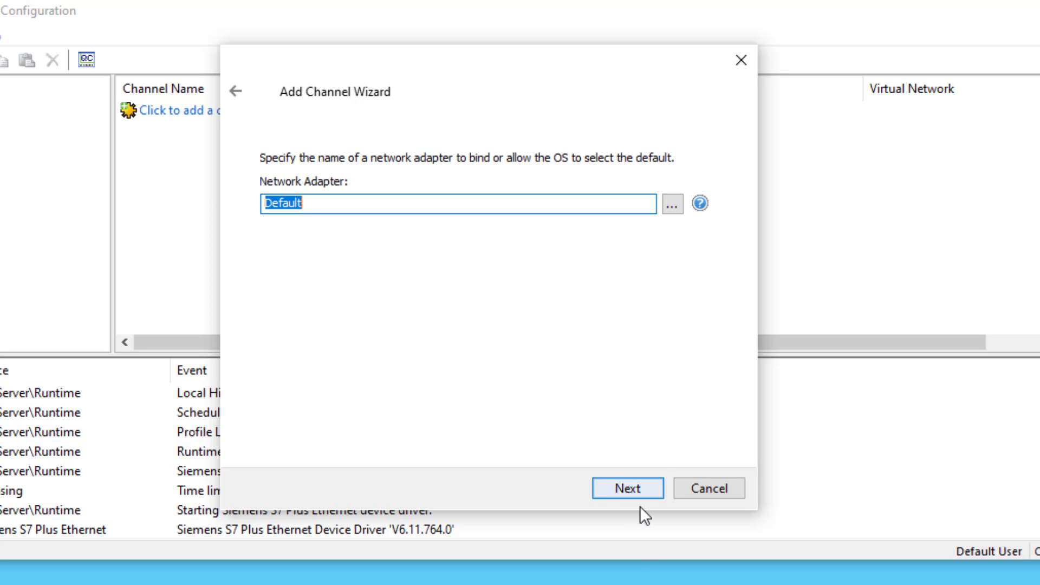
Keep the Default network adapter and the default write optimization settings.
{"action": "left_click", "coordinate": [637, 493]}
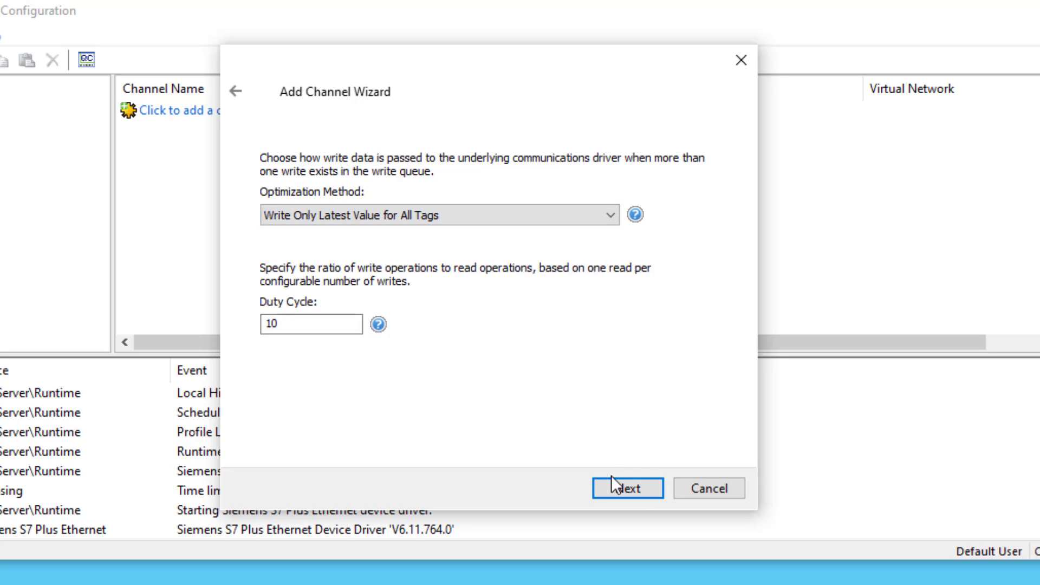
{"action": "left_click", "coordinate": [632, 481]}
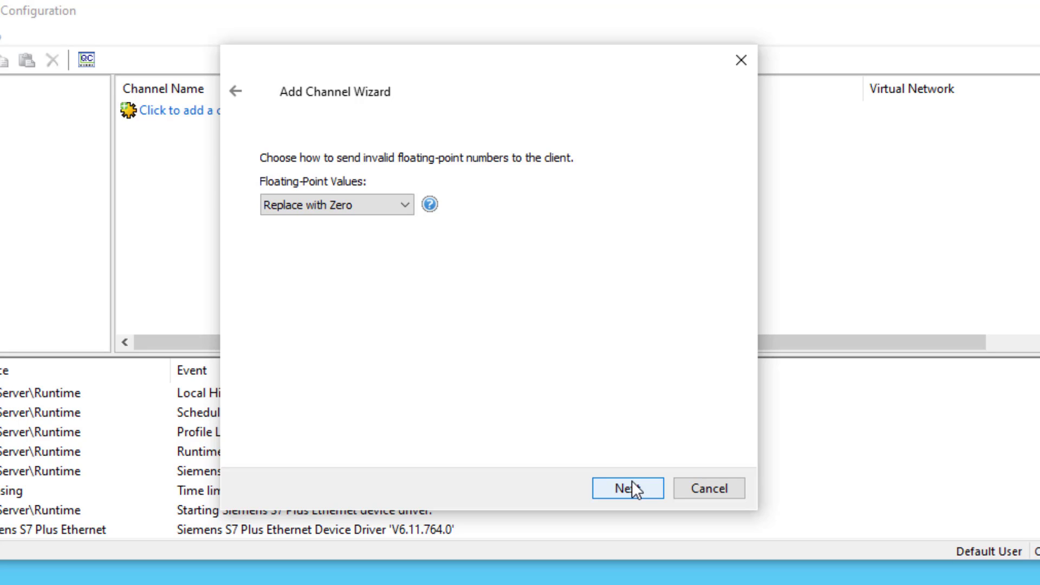
Accept Replace with Zero float handling, review the full summary, and finish creating S7PlusEnet.
{"action": "left_click", "coordinate": [635, 482]}
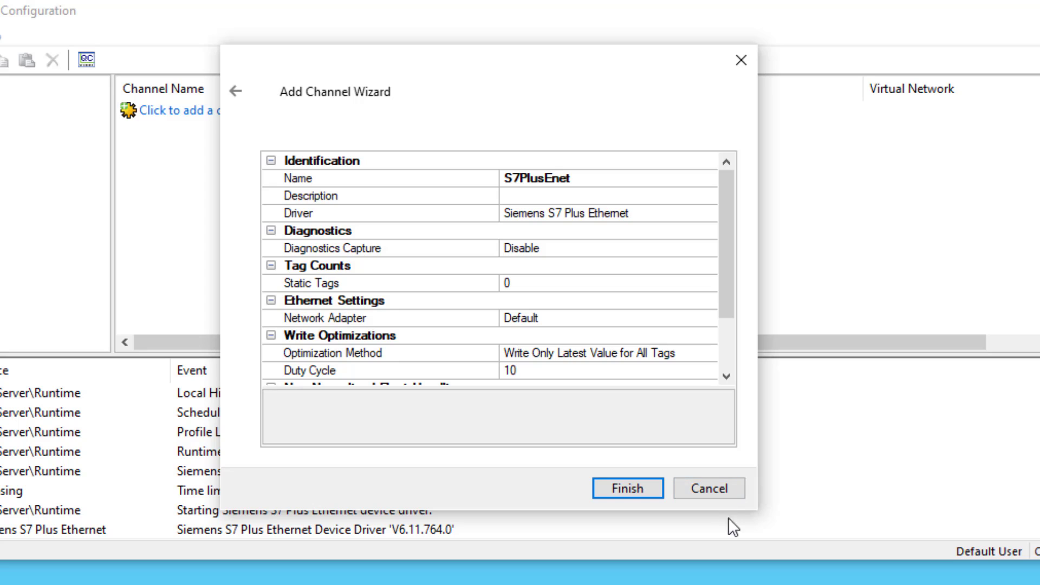
{"action": "left_click_drag", "start_coordinate": [731, 514], "coordinate": [731, 584]}
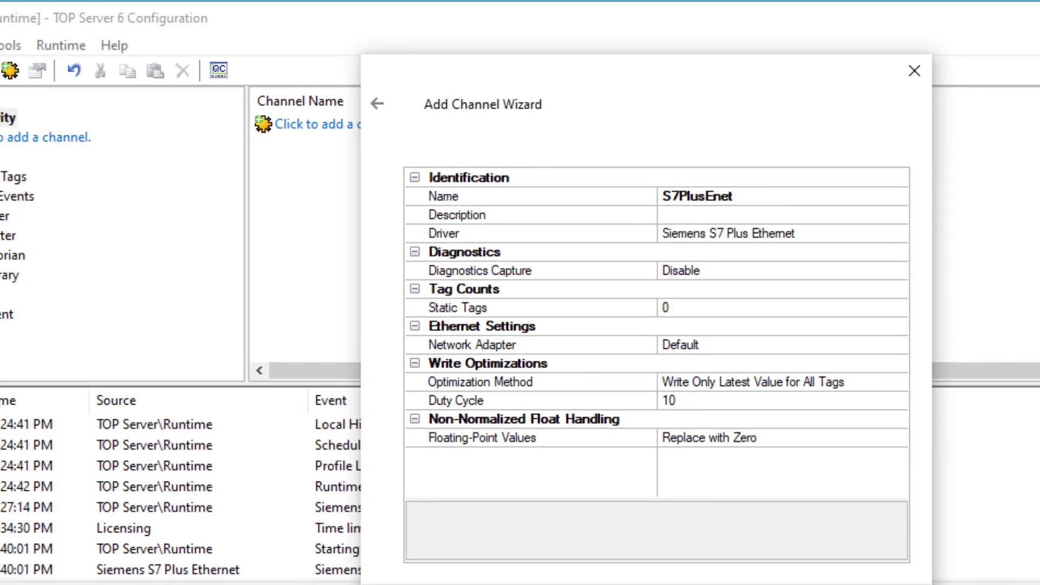
{"action": "left_click", "coordinate": [627, 563]}
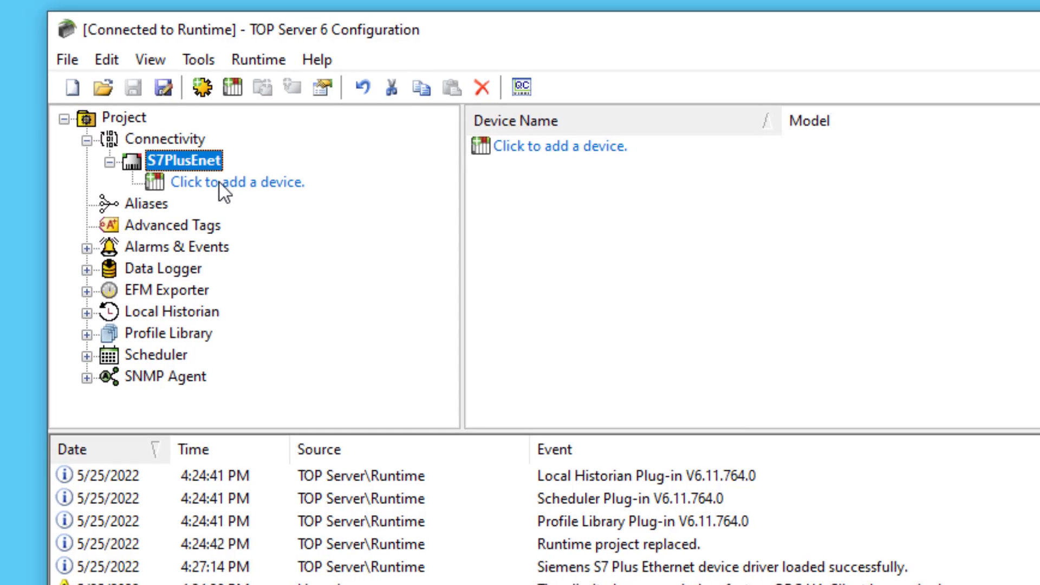
Add a device named S71500 to the S7PlusEnet channel.
{"action": "left_click", "coordinate": [227, 184]}
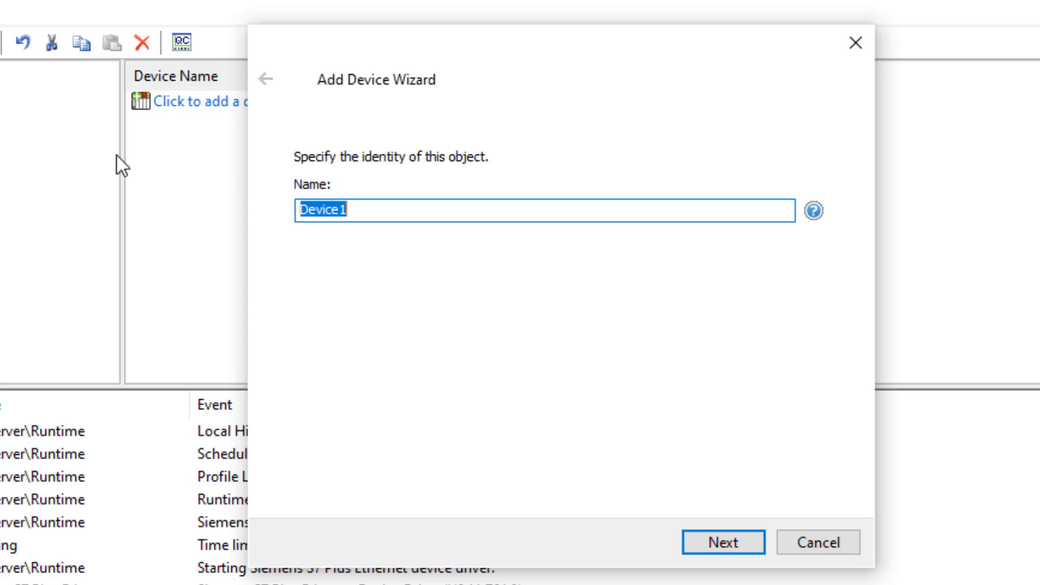
{"action": "type", "text": "s"}
{"action": "key", "text": "BackSpace"}
{"action": "type", "text": "S"}
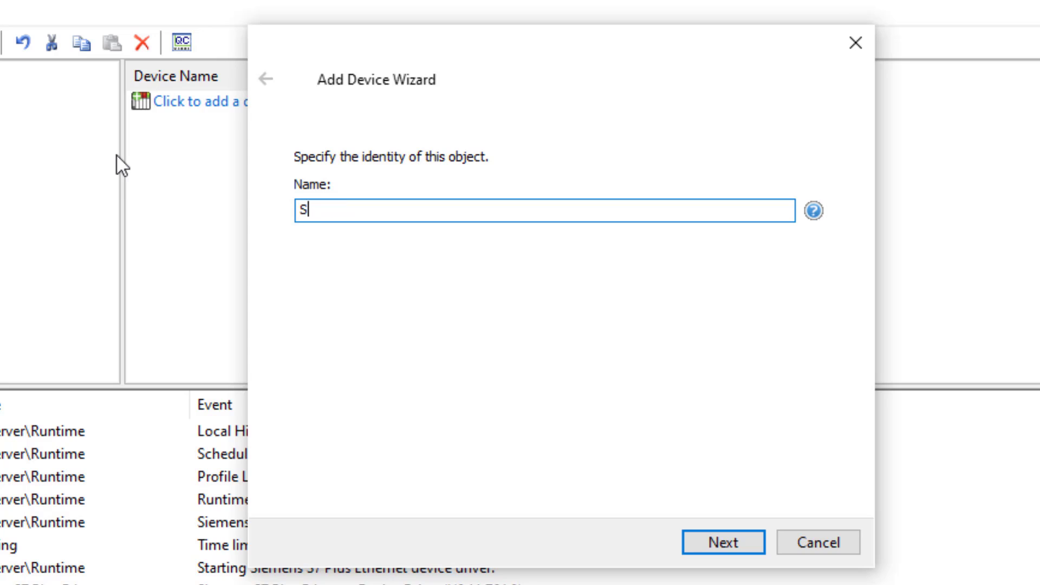
{"action": "type", "text": "y"}
{"action": "key", "text": "BackSpace"}
{"action": "type", "text": "71500"}
{"action": "left_click", "coordinate": [716, 538]}
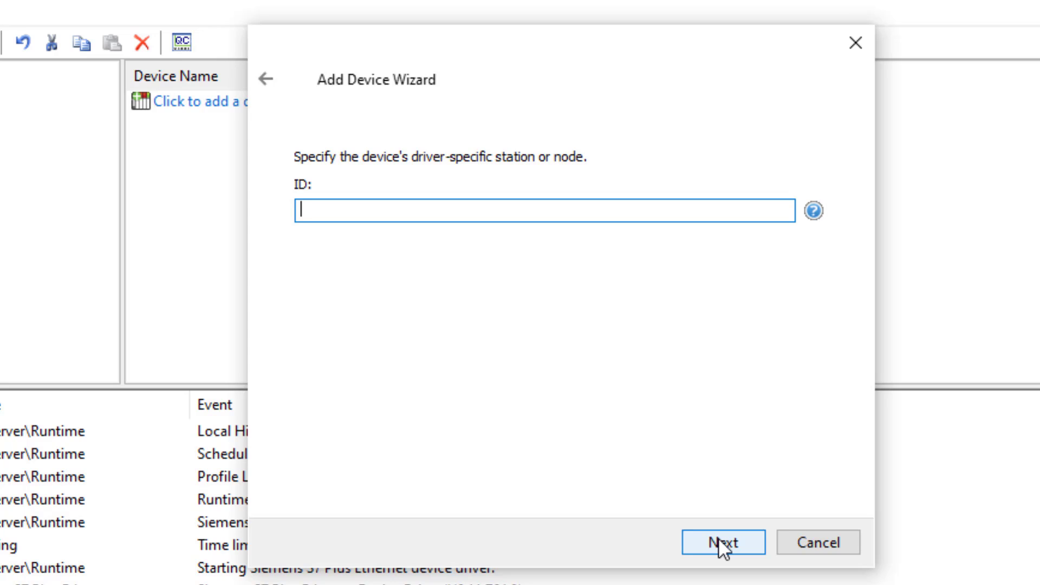
Set the S71500 device ID to 192.168.111.198.
{"action": "type", "text": "192.168.111.198"}
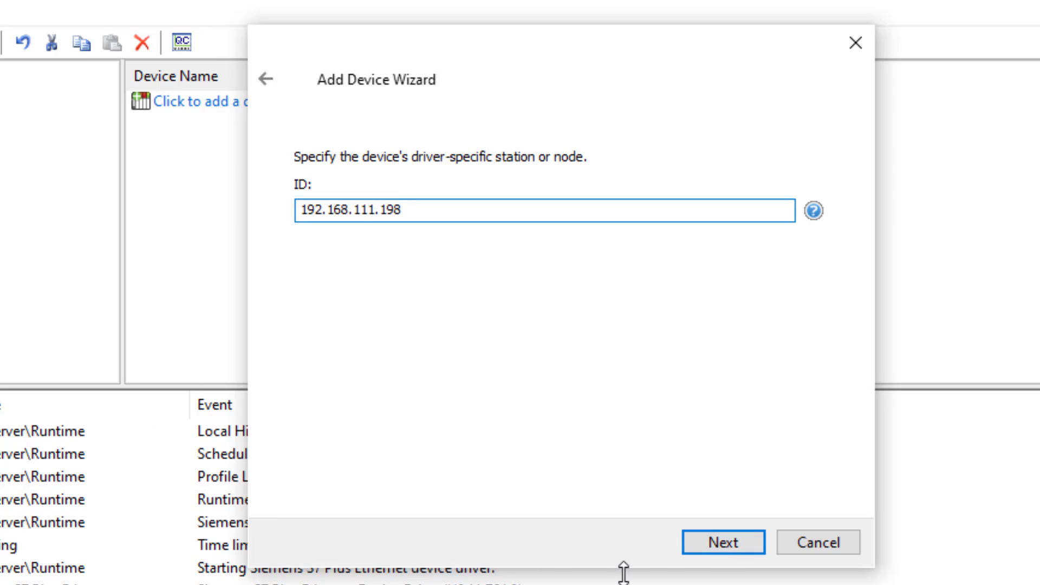
{"action": "left_click", "coordinate": [724, 541]}
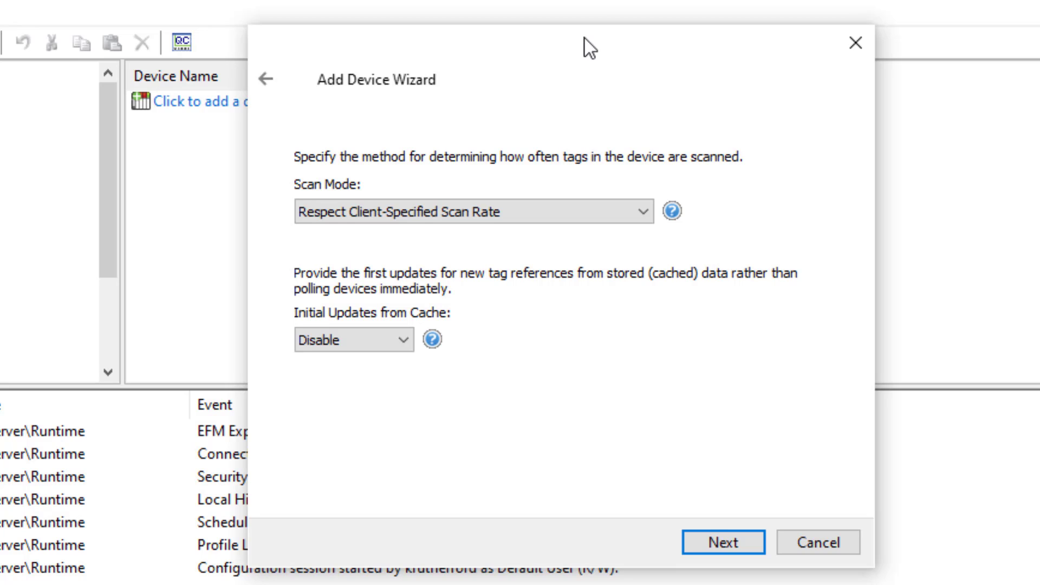
Review the scan modes but keep Respect Client-Specified Scan Rate.
{"action": "left_click", "coordinate": [645, 211]}
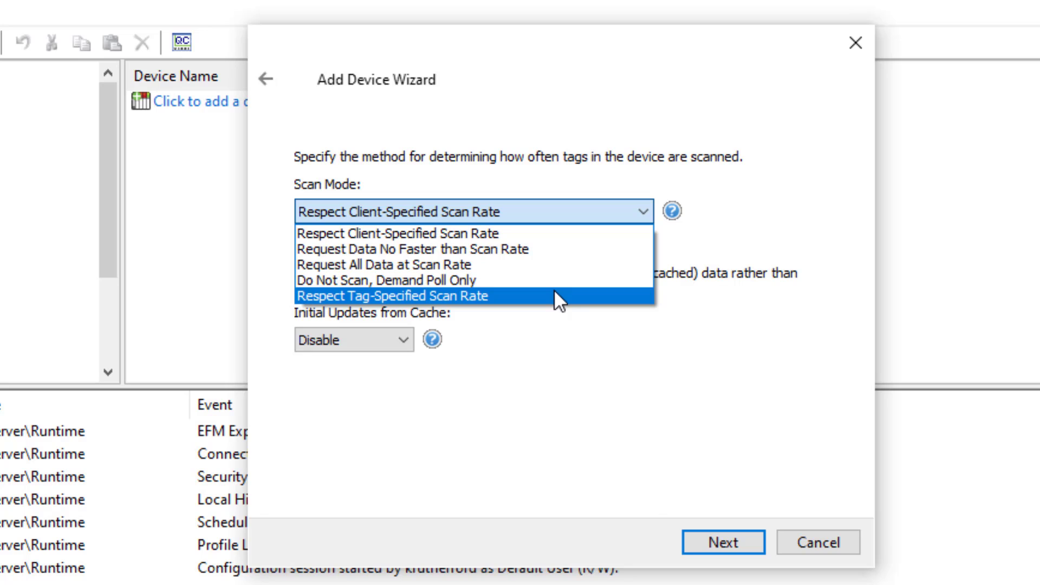
{"action": "left_click", "coordinate": [650, 479]}
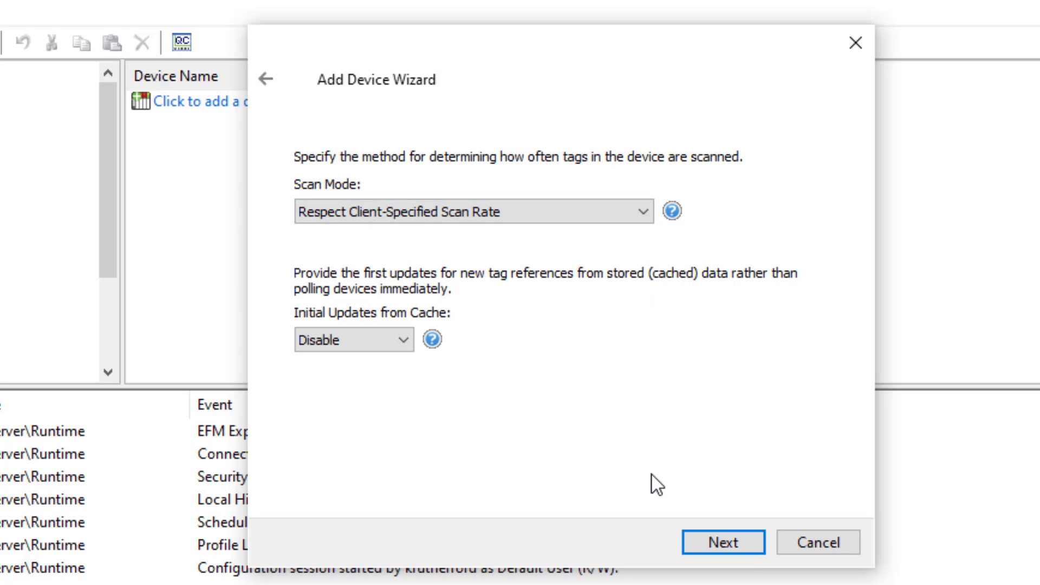
{"action": "left_click", "coordinate": [711, 545]}
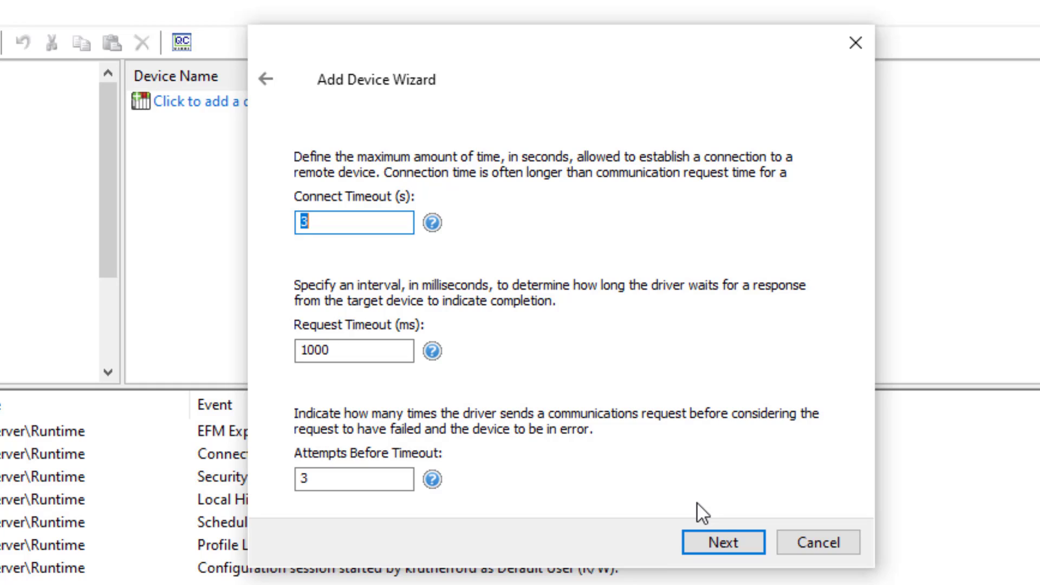
{"action": "left_click", "coordinate": [379, 225]}
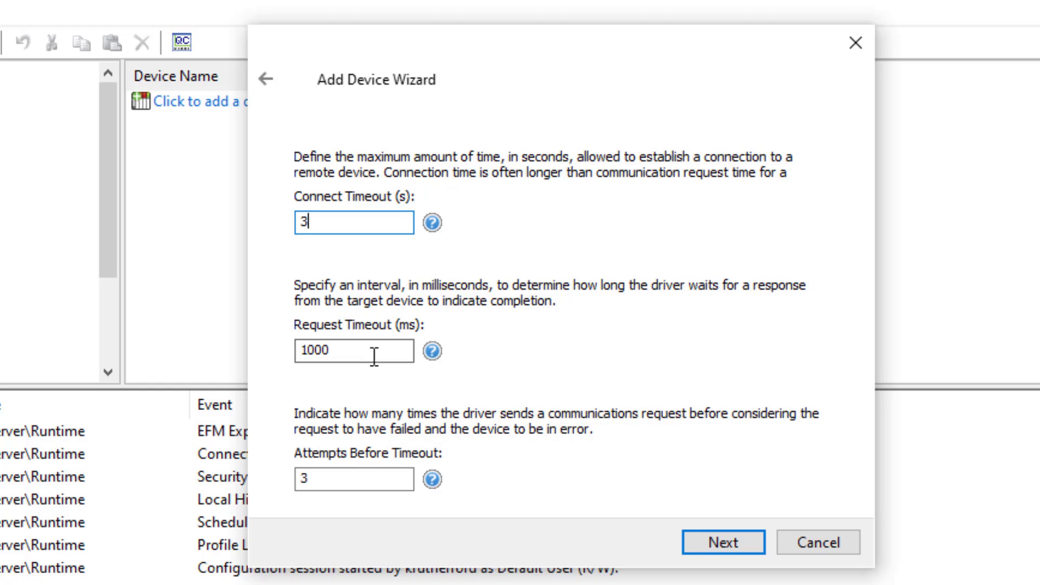
{"action": "left_click", "coordinate": [378, 357]}
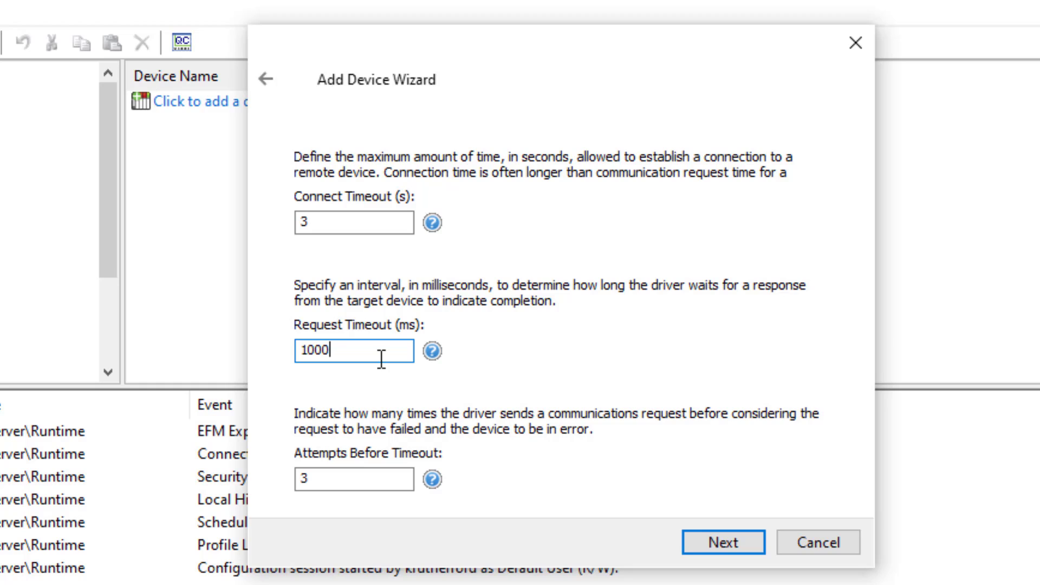
{"action": "left_click", "coordinate": [364, 477]}
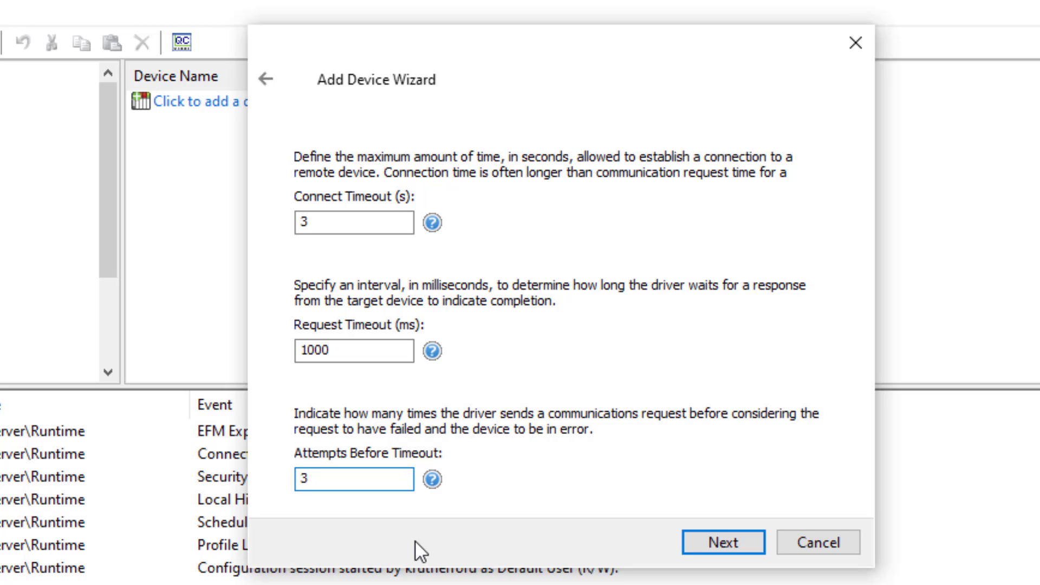
Keep the 3 s, 1000 ms, 3-attempt timeouts and set Demote on Failure to Disable.
{"action": "left_click", "coordinate": [726, 545]}
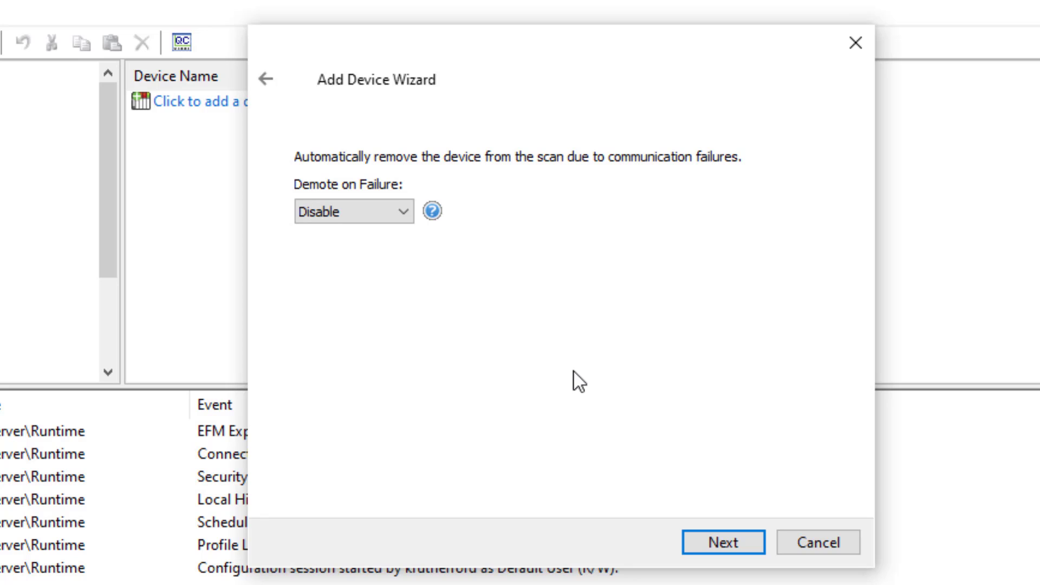
{"action": "left_click", "coordinate": [399, 214]}
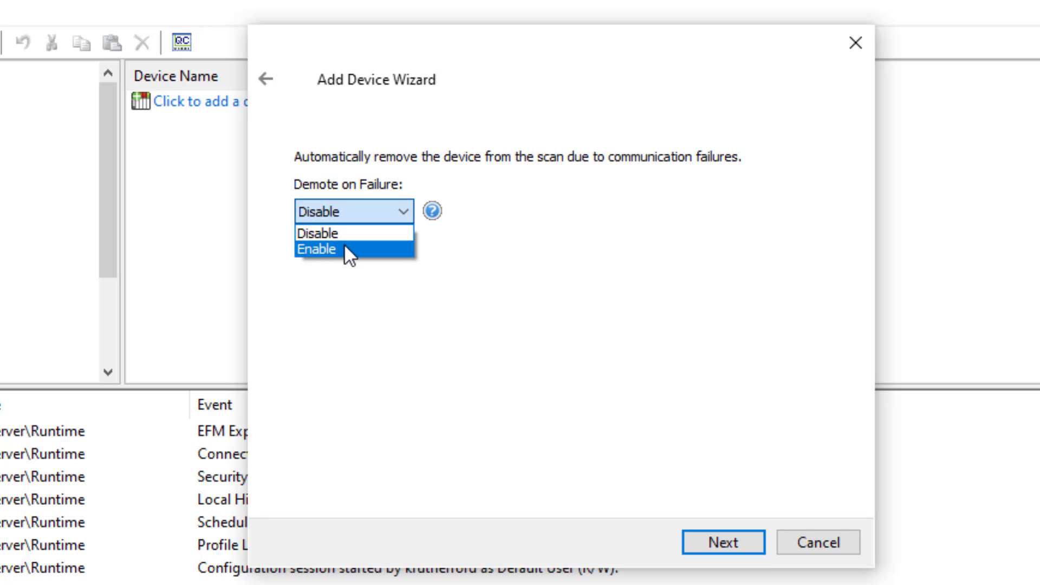
{"action": "left_click", "coordinate": [344, 244]}
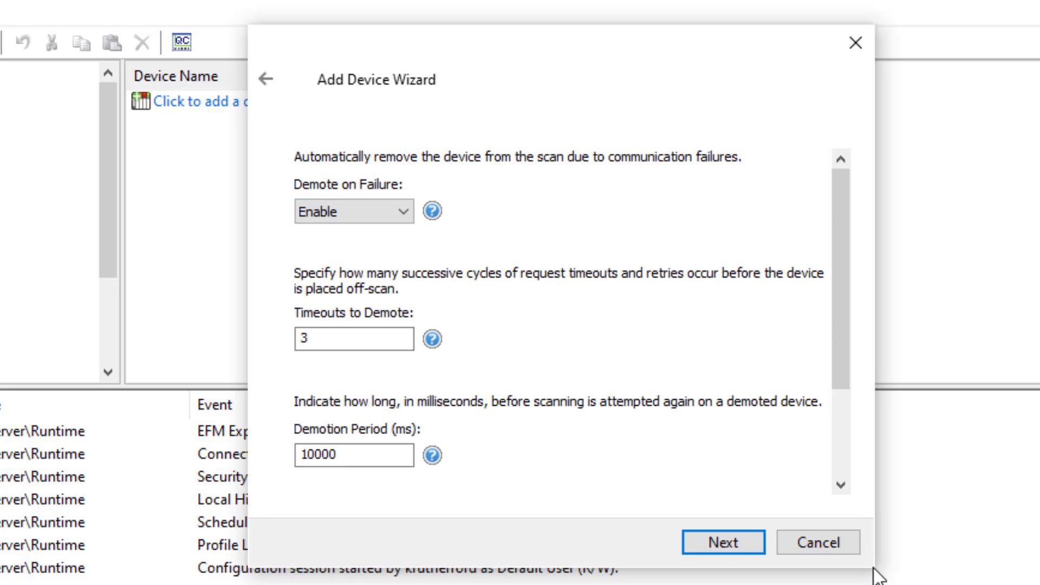
{"action": "left_click_drag", "start_coordinate": [863, 568], "coordinate": [935, 584]}
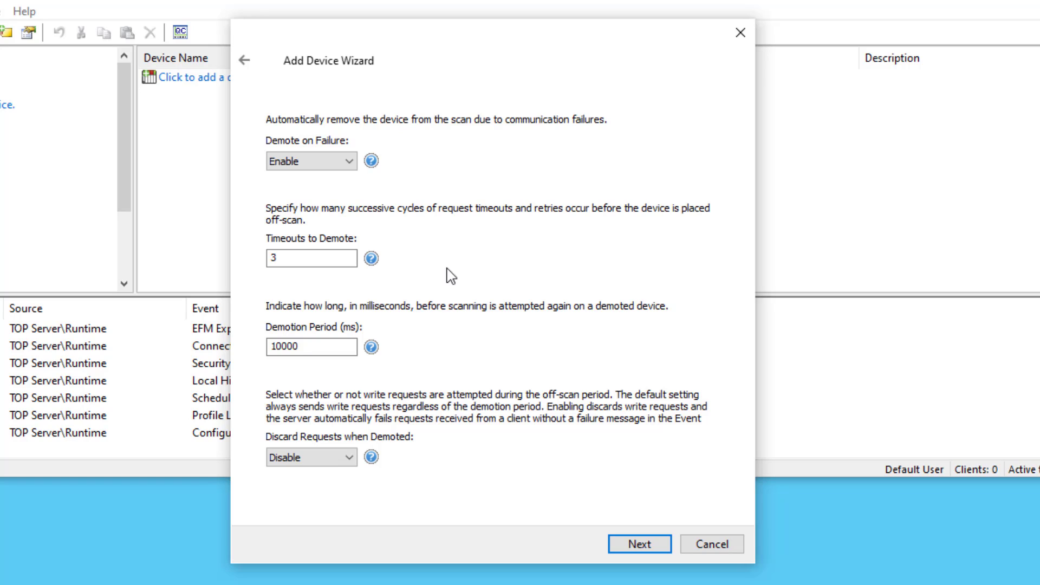
{"action": "left_click", "coordinate": [343, 162]}
{"action": "left_click", "coordinate": [323, 178]}
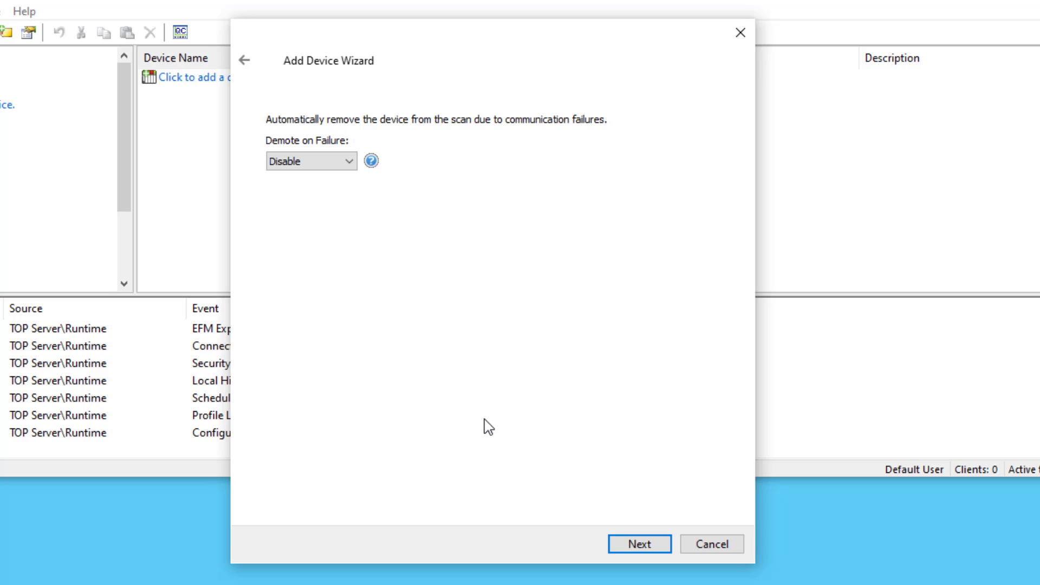
Keep the default tag generation settings and reach the S71500 summary.
{"action": "left_click", "coordinate": [649, 547]}
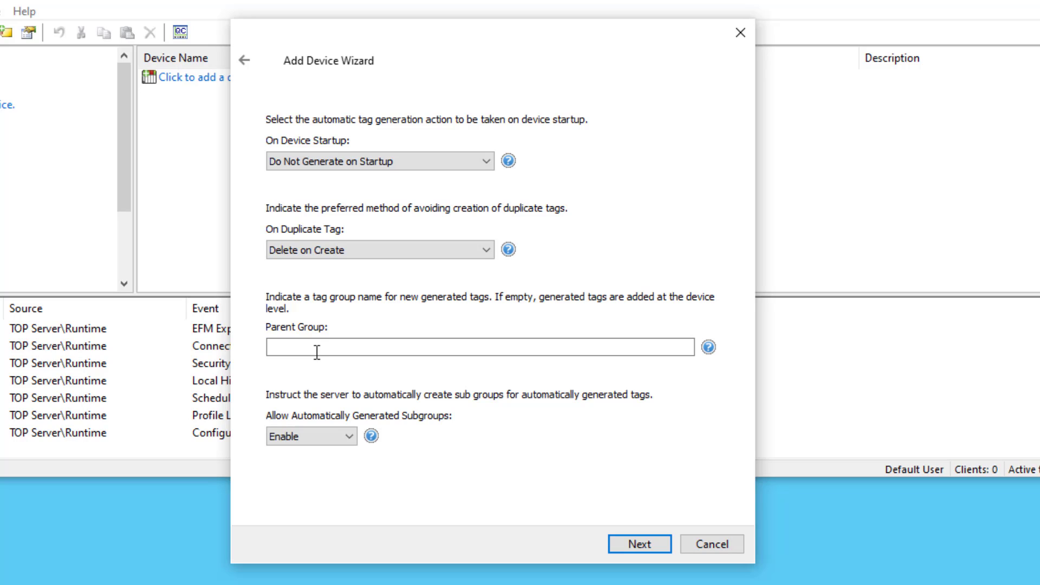
{"action": "left_click", "coordinate": [629, 544]}
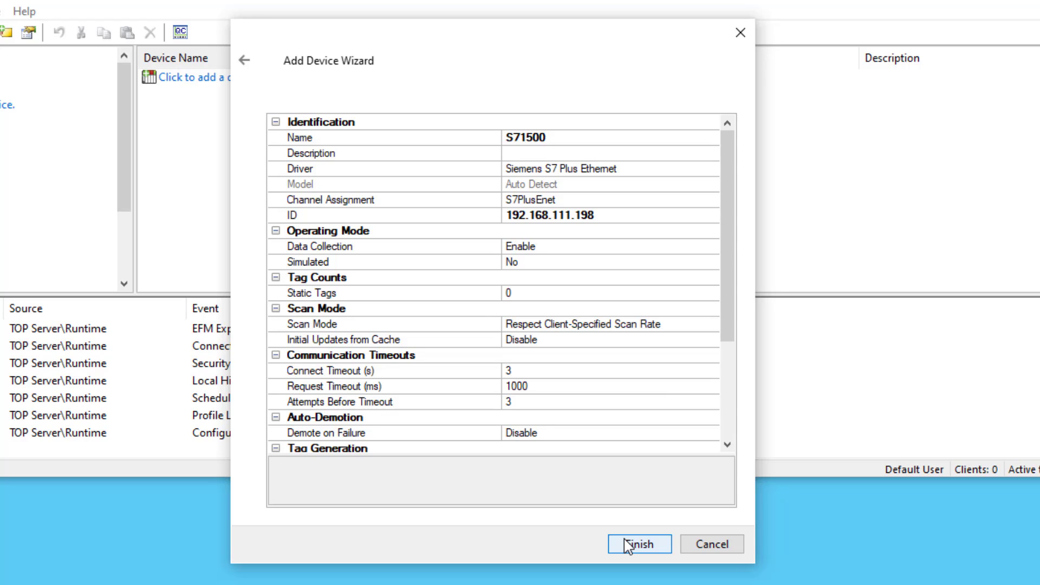
Review the enlarged S71500 summary and finish creating the device under S7PlusEnet.
{"action": "left_click", "coordinate": [630, 544]}
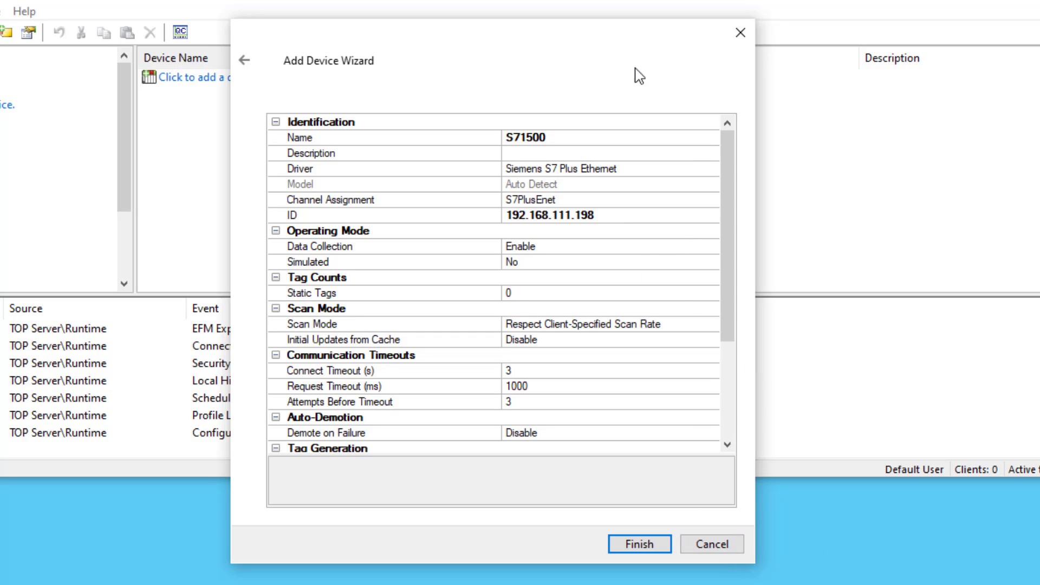
{"action": "left_click_drag", "start_coordinate": [615, 20], "coordinate": [616, 0]}
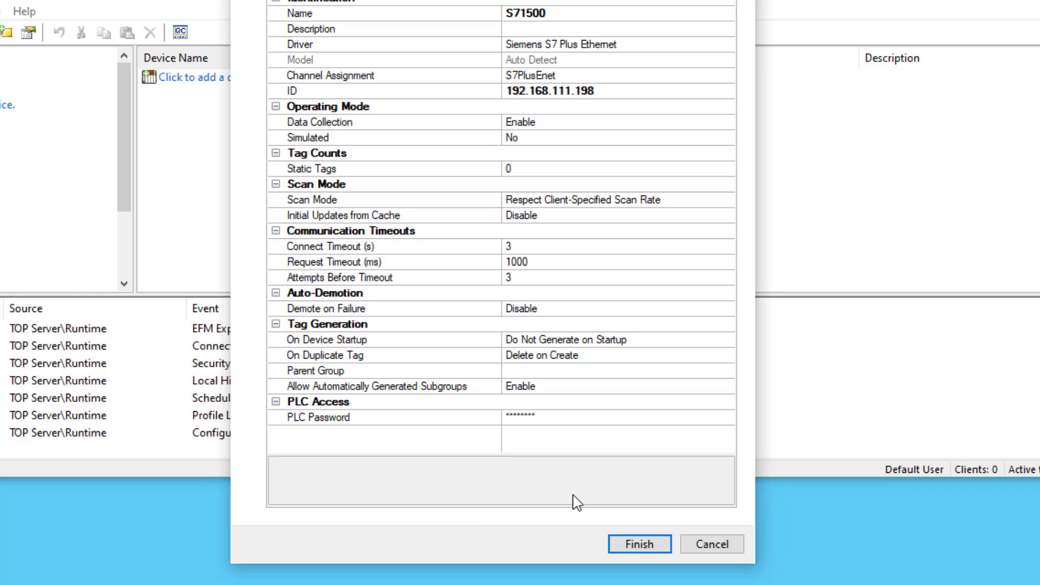
{"action": "left_click", "coordinate": [646, 545]}
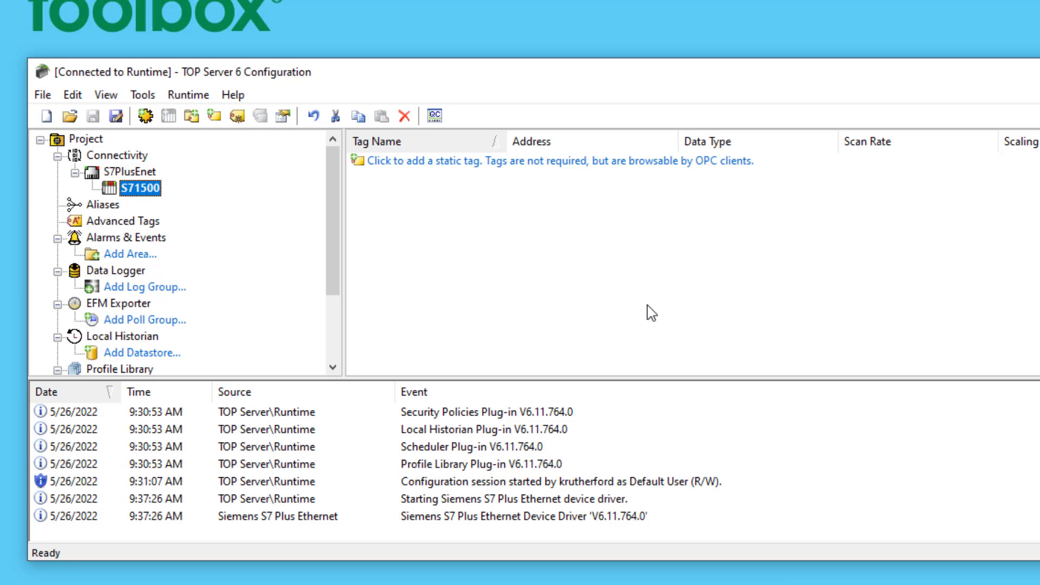
Run Tag Generation on S71500 to create 30843 tags in groups like GasCycle1.
{"action": "double_click", "coordinate": [142, 188]}
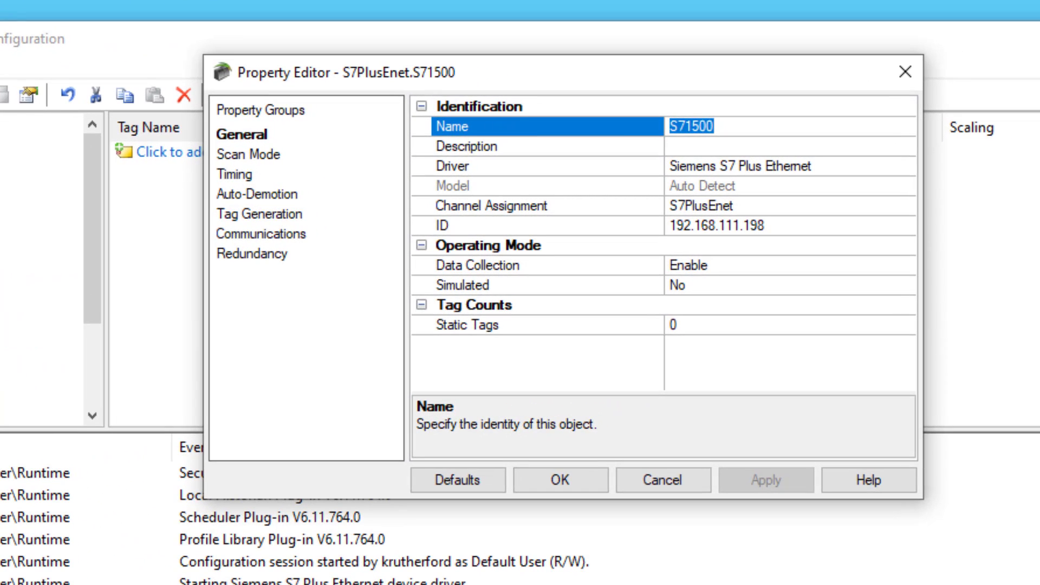
{"action": "left_click", "coordinate": [224, 216]}
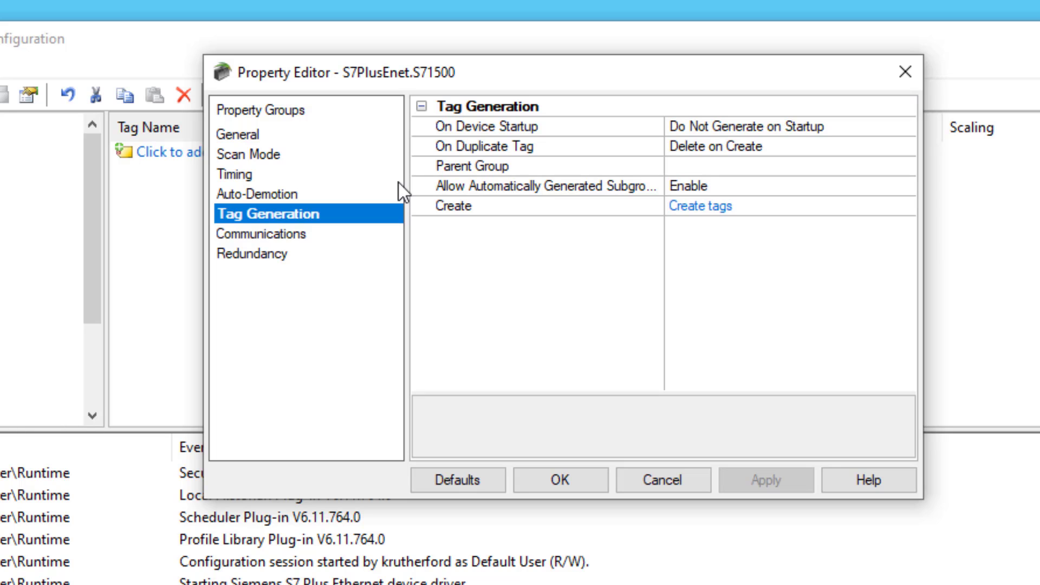
{"action": "left_click", "coordinate": [701, 213]}
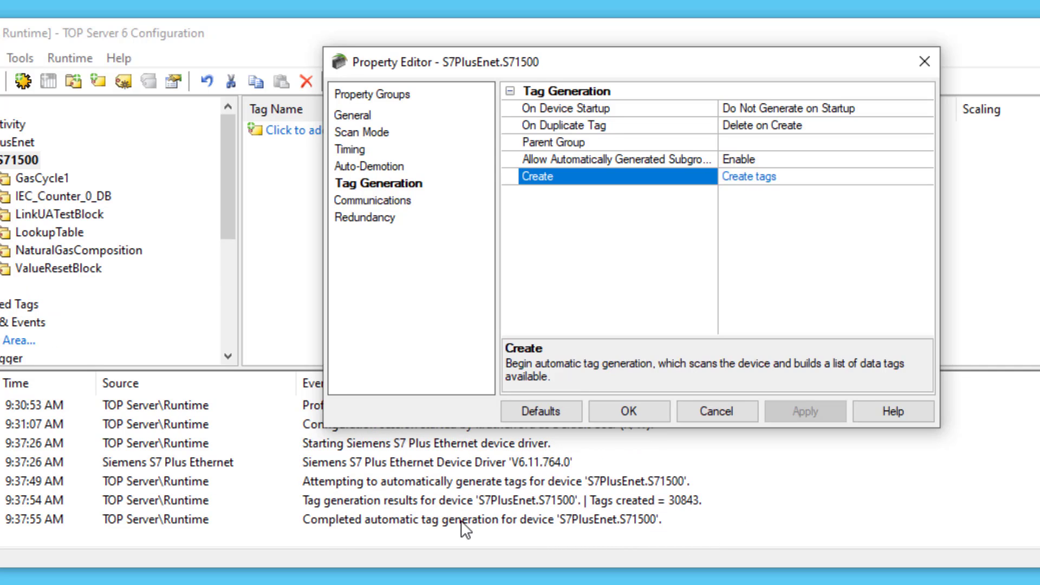
{"action": "left_click", "coordinate": [591, 499]}
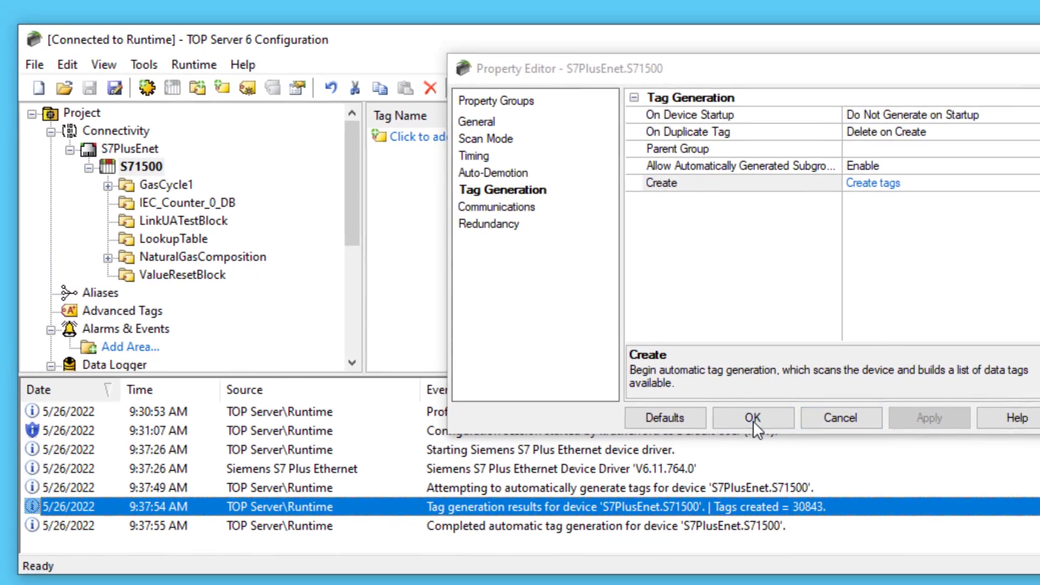
{"action": "left_click", "coordinate": [628, 411]}
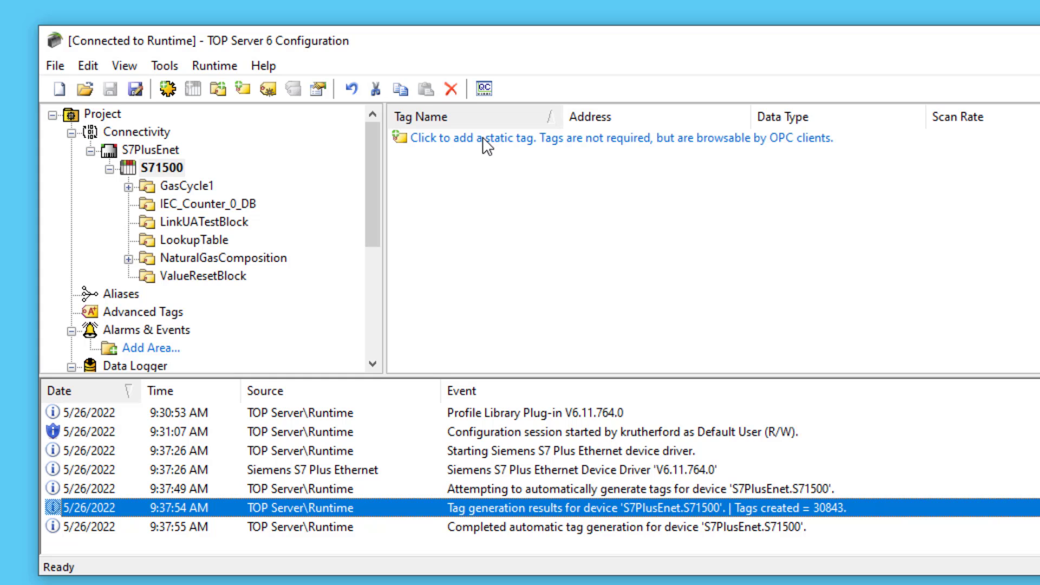
List GasCycle1's four Float tags and widen the Address column to show full addresses.
{"action": "left_click", "coordinate": [186, 186]}
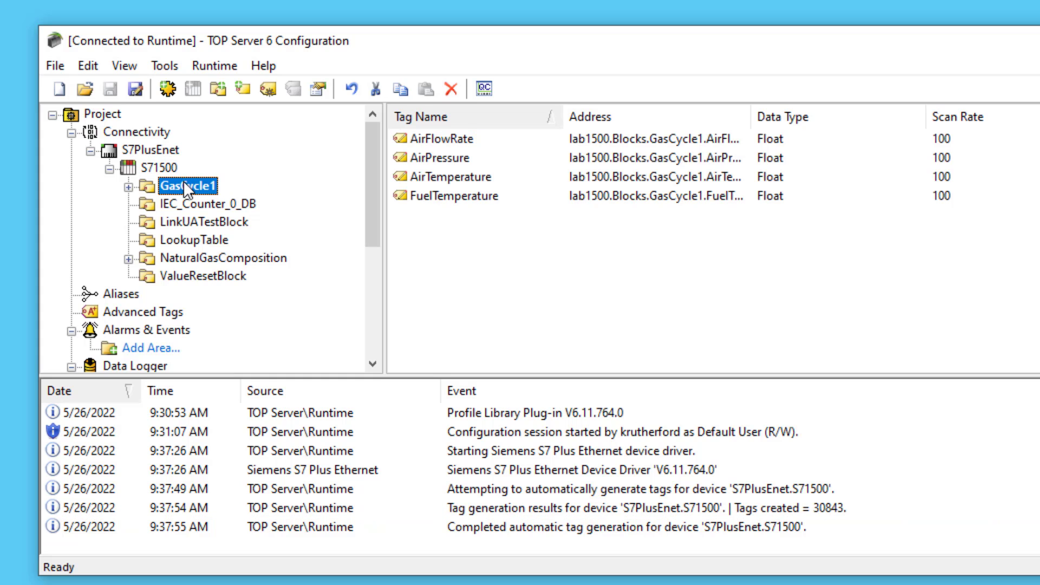
{"action": "left_click", "coordinate": [755, 111]}
{"action": "left_click_drag", "start_coordinate": [755, 111], "coordinate": [824, 111]}
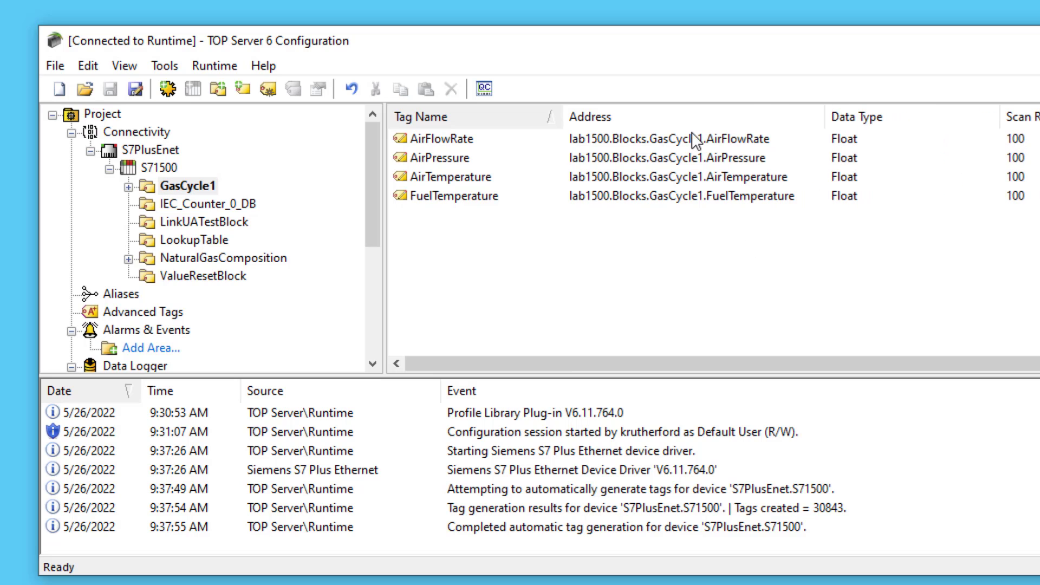
{"action": "left_click", "coordinate": [612, 138]}
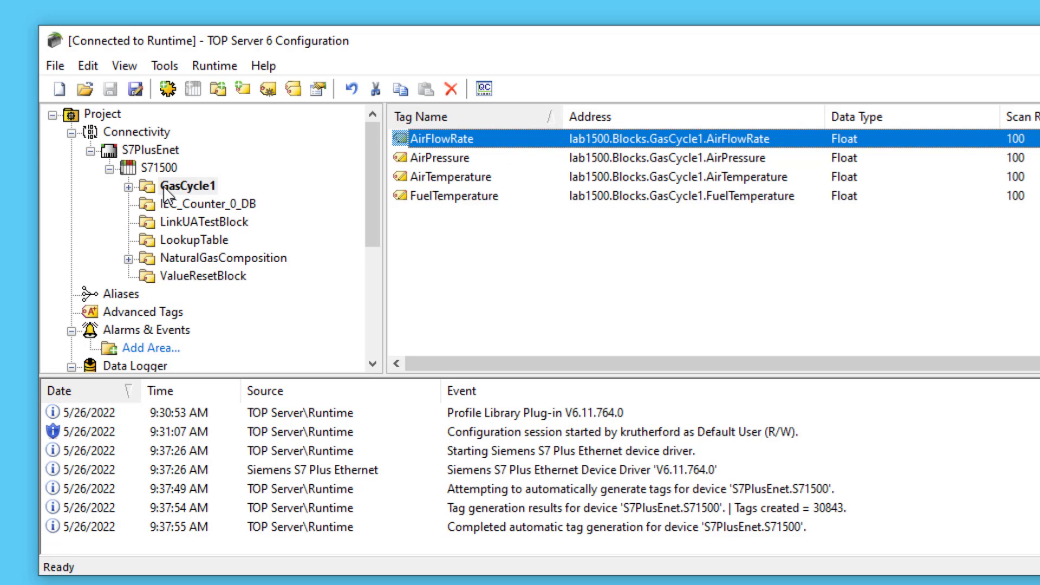
{"action": "right_click", "coordinate": [158, 168]}
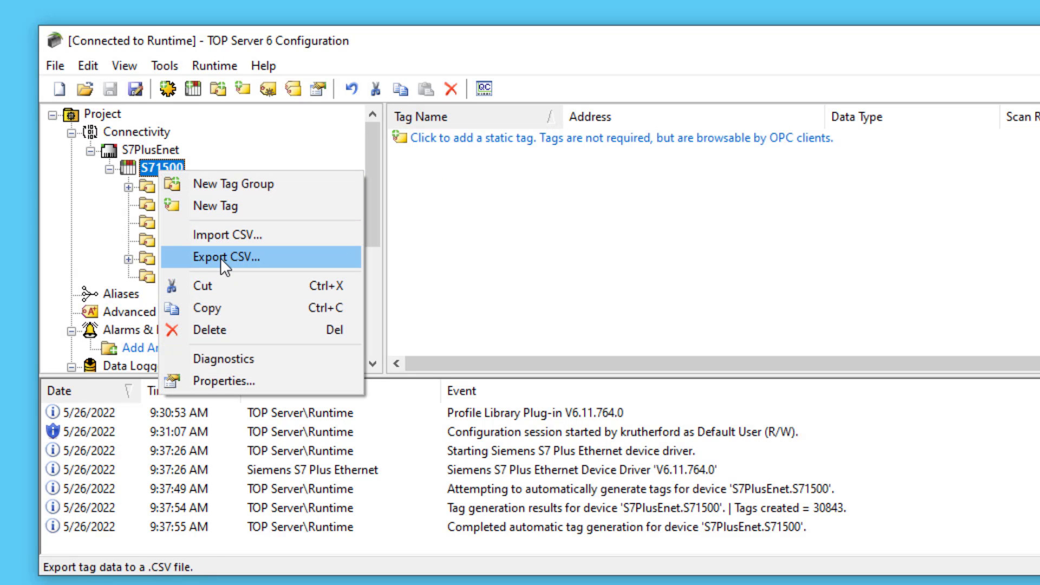
{"action": "left_click", "coordinate": [154, 187]}
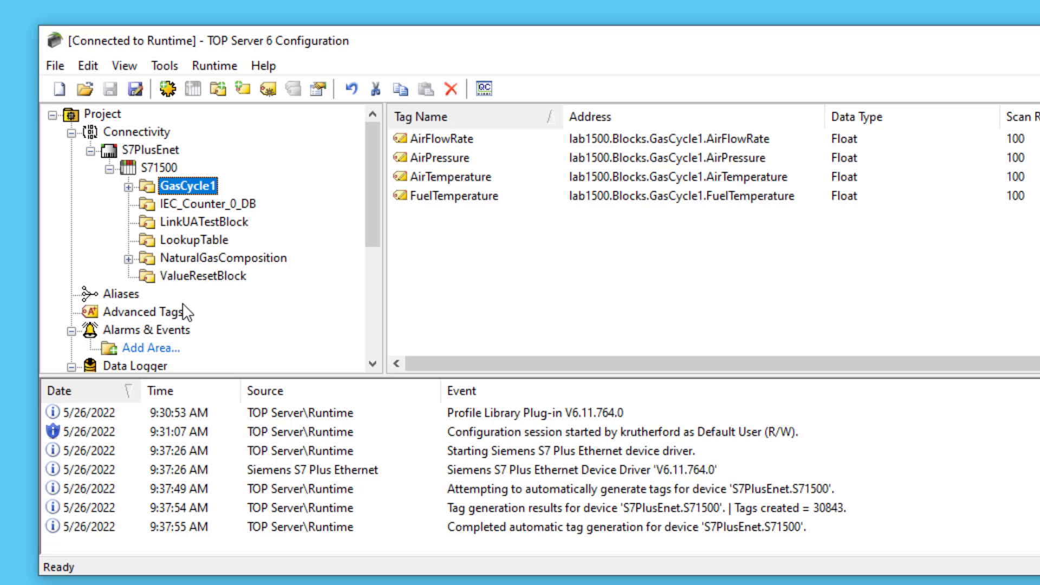
Open Siemens S7 Plus Ethernet help from the Help menu's Driver Help list.
{"action": "left_click", "coordinate": [264, 66]}
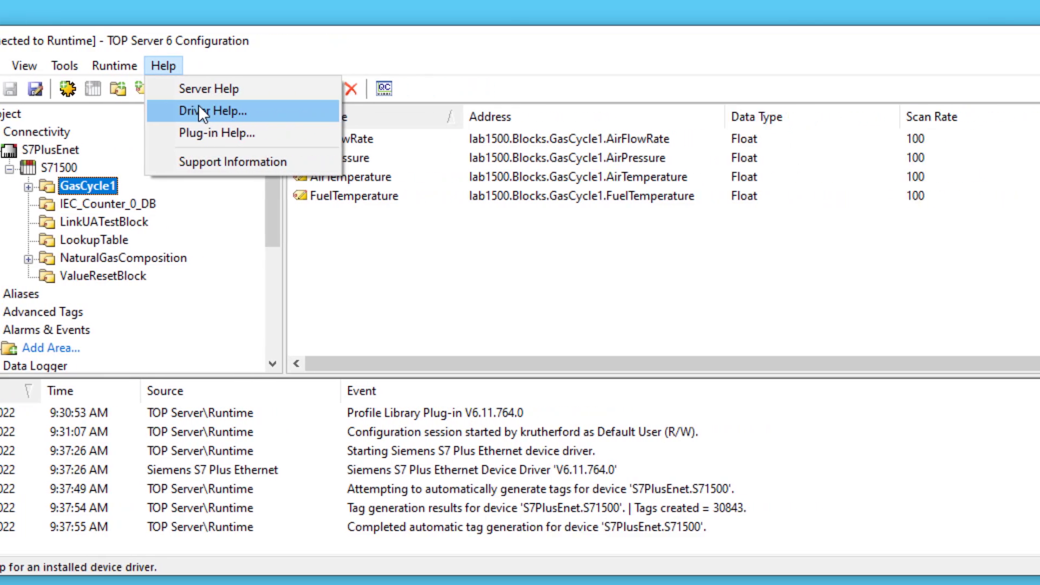
{"action": "left_click", "coordinate": [200, 111]}
{"action": "scroll", "coordinate": [587, 325], "scroll_direction": "down", "scroll_amount": 10}
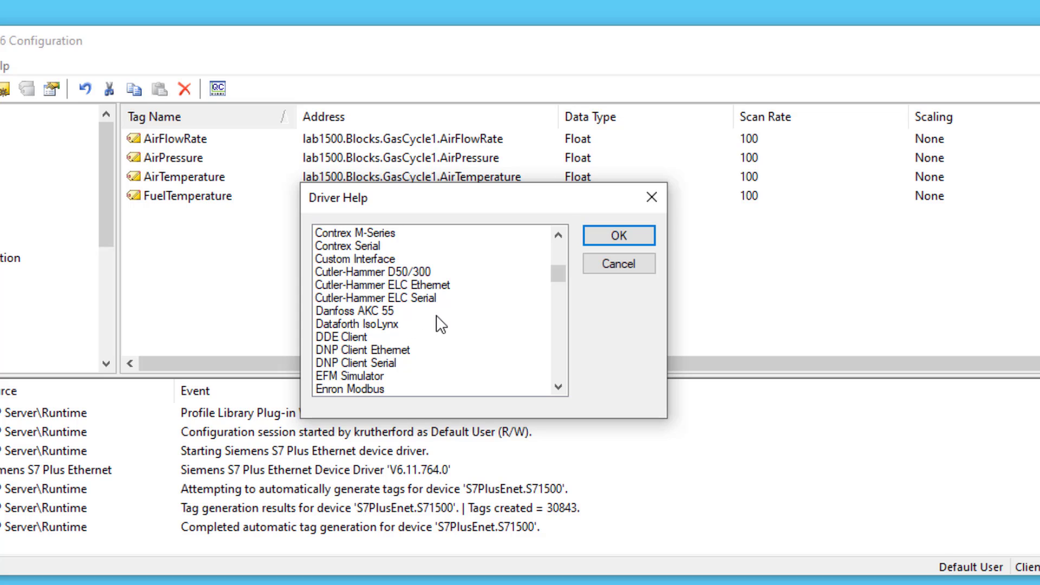
{"action": "scroll", "coordinate": [451, 353], "scroll_direction": "down", "scroll_amount": 20}
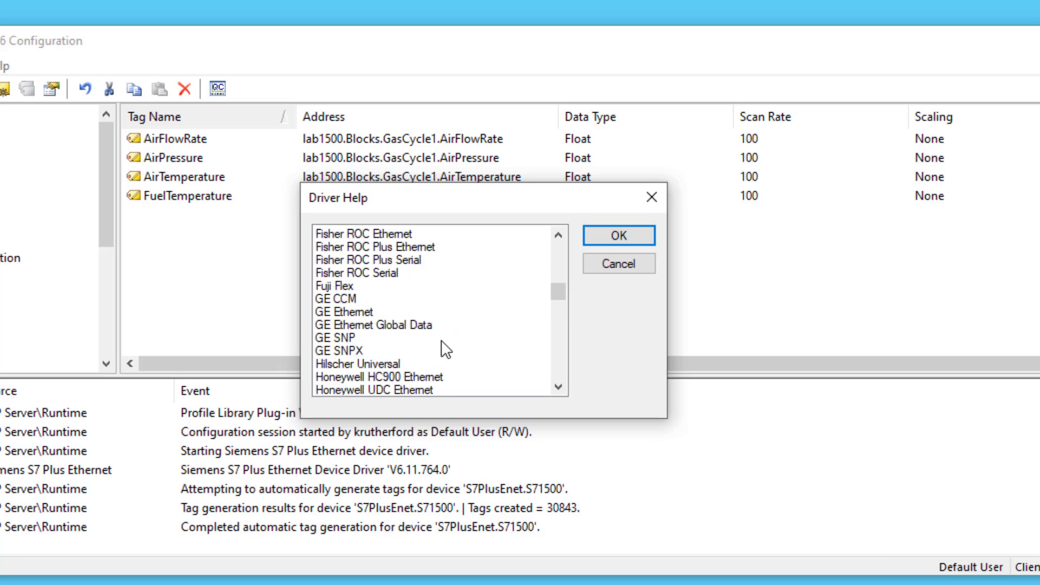
{"action": "scroll", "coordinate": [443, 347], "scroll_direction": "down", "scroll_amount": 13}
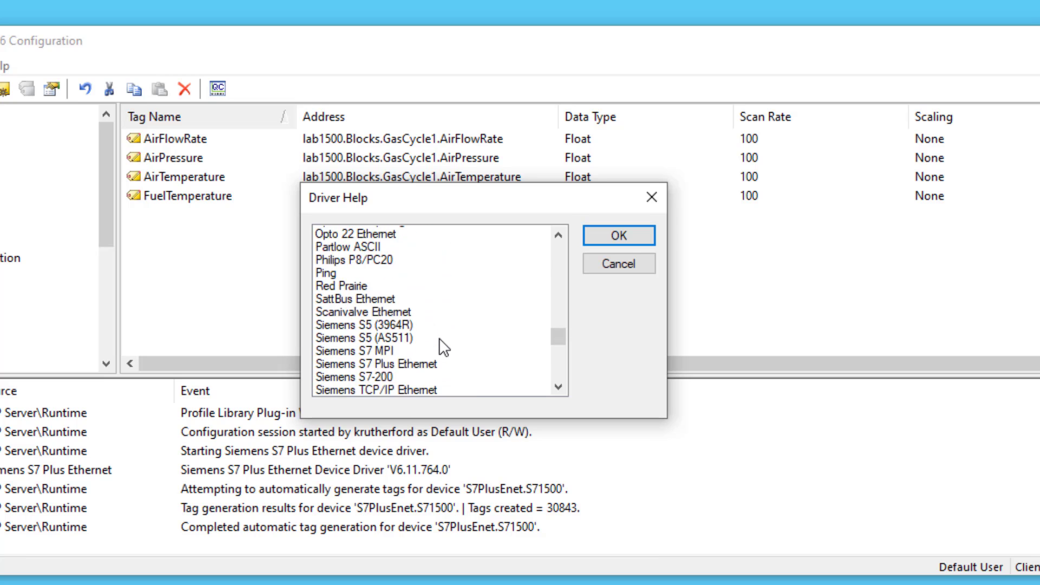
{"action": "scroll", "coordinate": [440, 348], "scroll_direction": "up", "scroll_amount": 3}
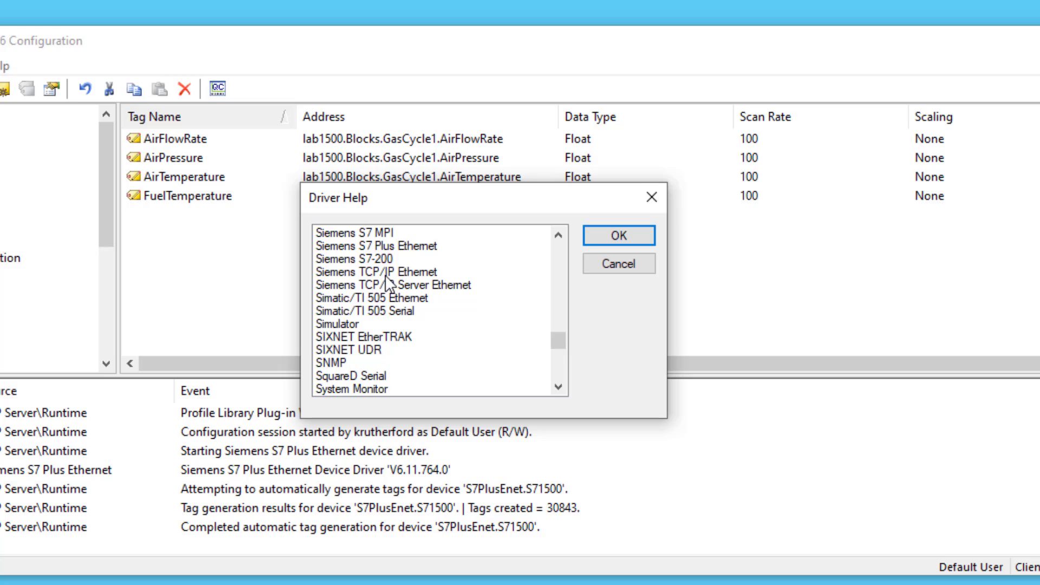
{"action": "left_click", "coordinate": [378, 237]}
{"action": "double_click", "coordinate": [373, 247]}
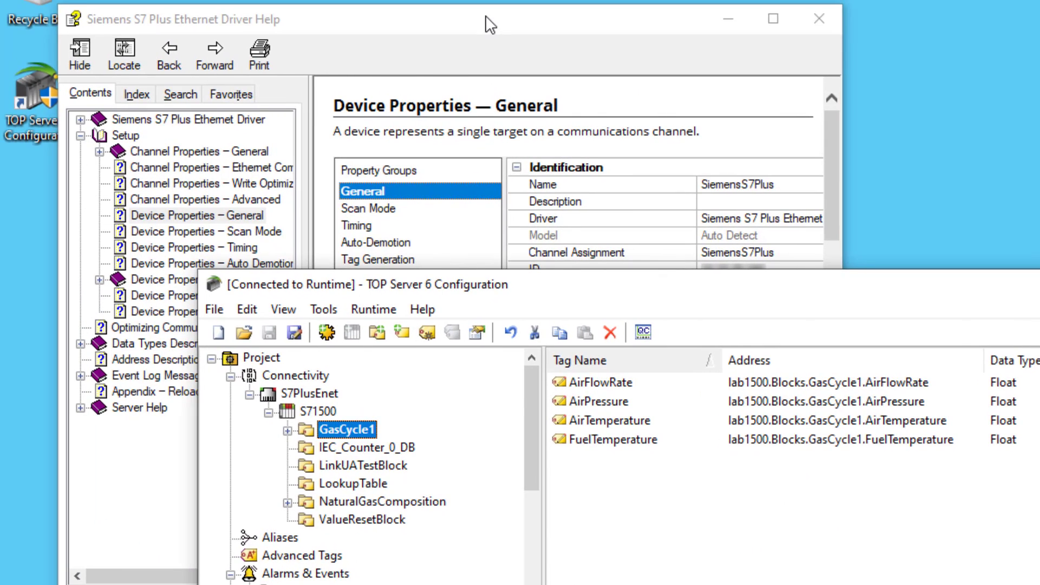
Enlarge the driver help to read the Address Descriptions topic, then close it.
{"action": "left_click_drag", "start_coordinate": [485, 15], "coordinate": [648, 34]}
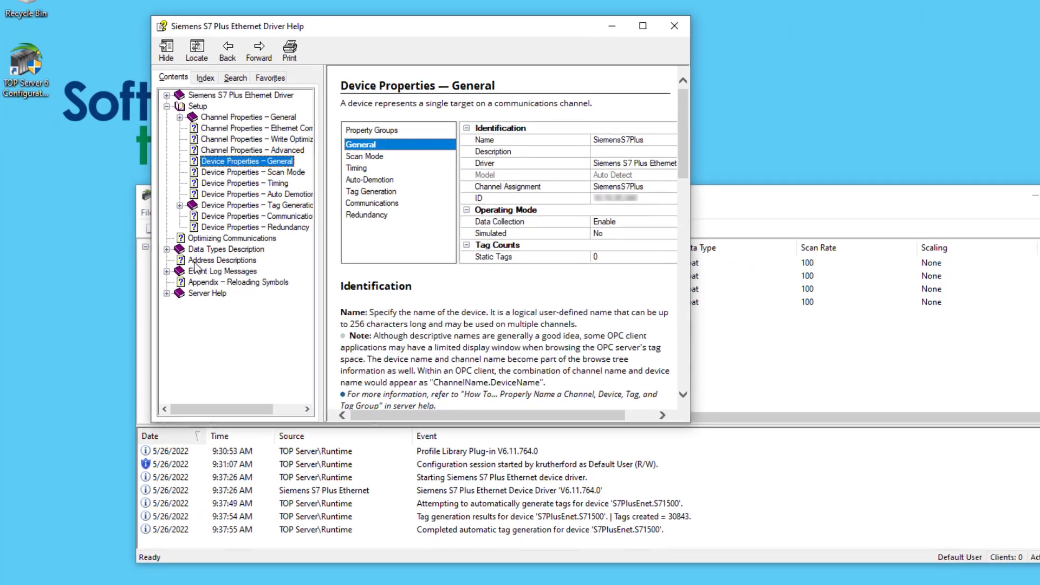
{"action": "left_click", "coordinate": [193, 261]}
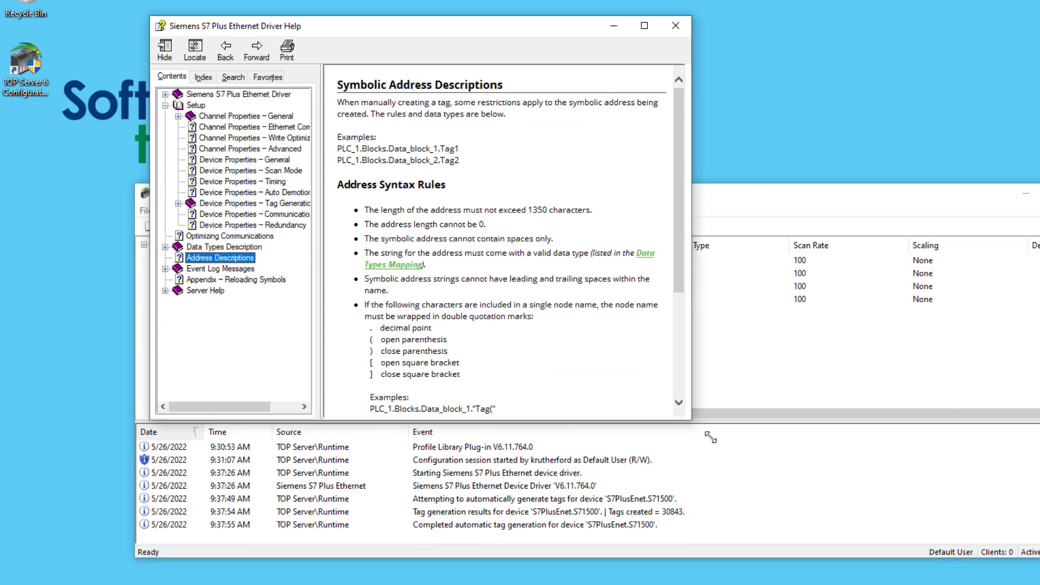
{"action": "left_click_drag", "start_coordinate": [710, 437], "coordinate": [958, 572]}
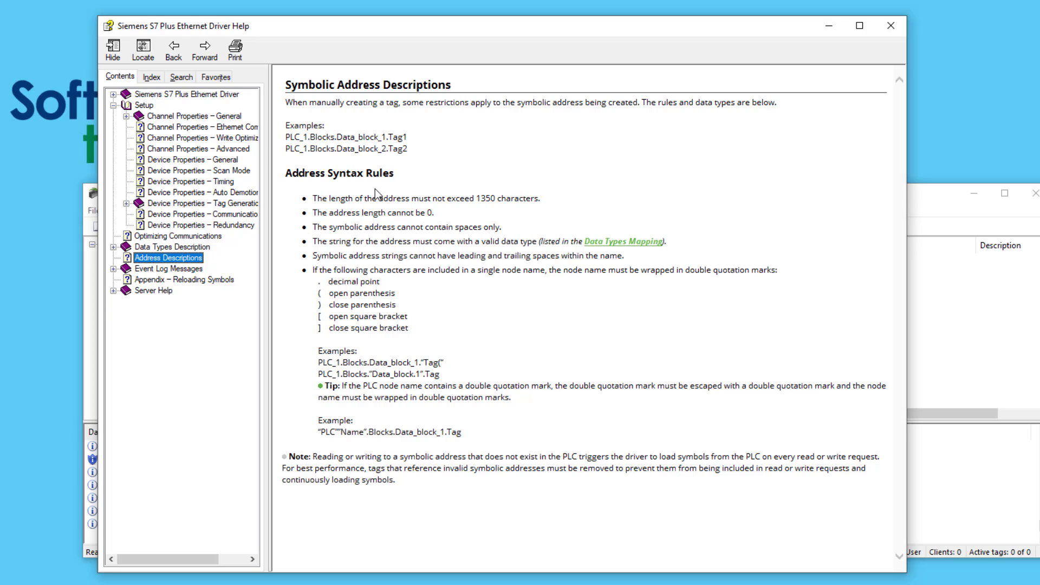
{"action": "left_click", "coordinate": [892, 24]}
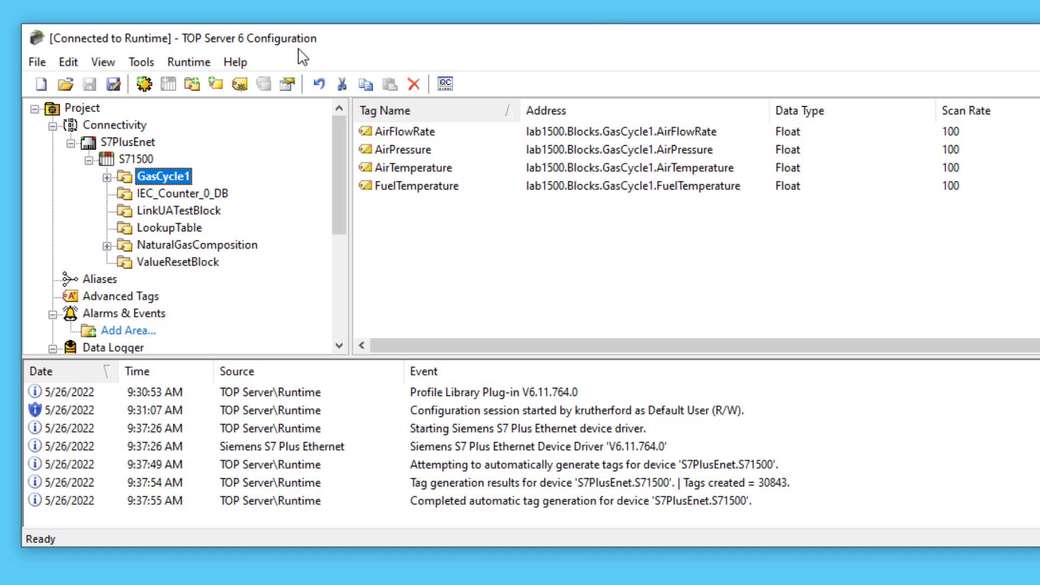
Set the S7PlusEnet channel's Diagnostics Capture to Enable and apply the change.
{"action": "double_click", "coordinate": [128, 142]}
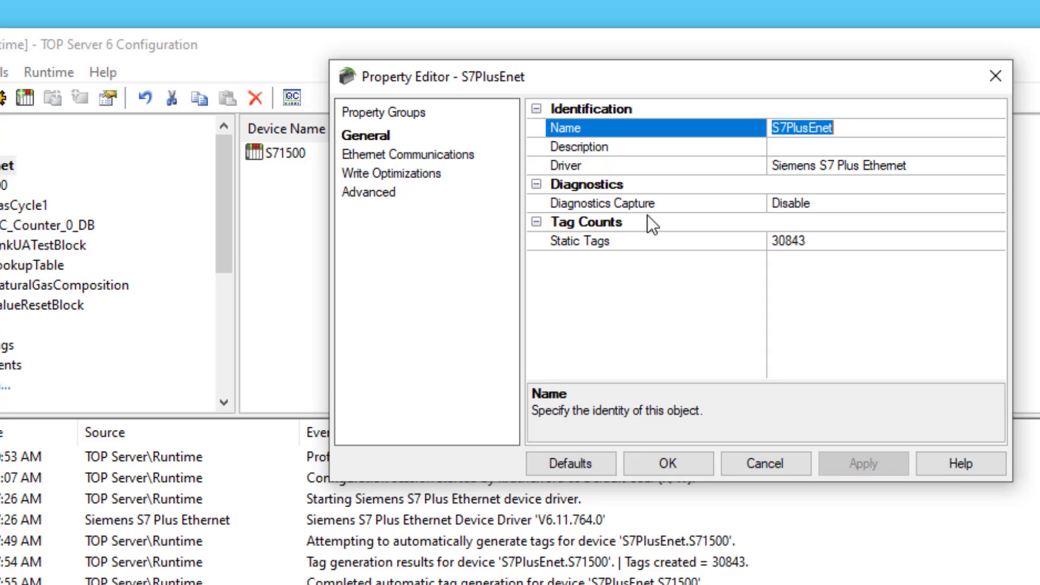
{"action": "left_click", "coordinate": [612, 205]}
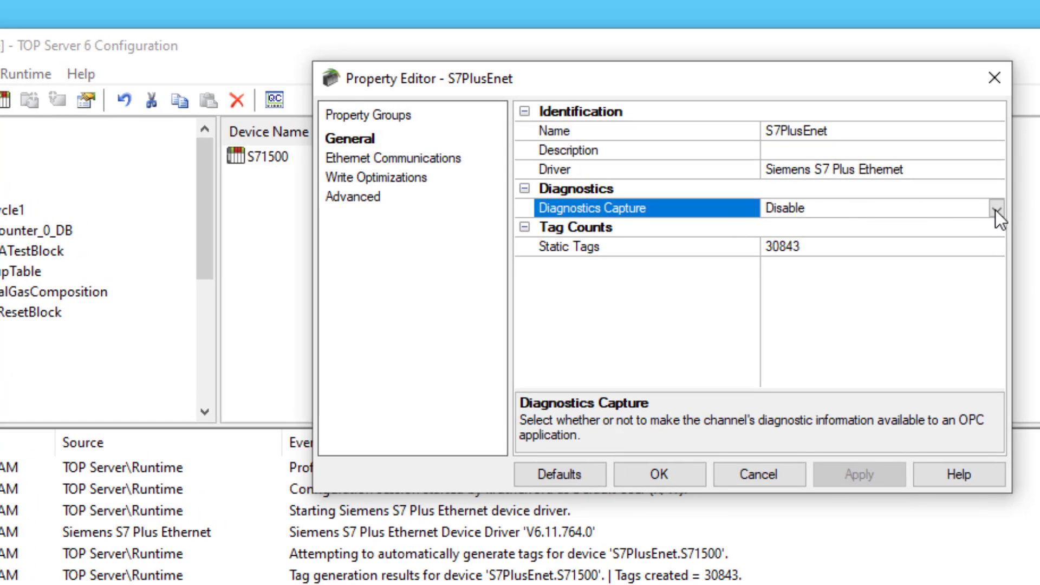
{"action": "left_click", "coordinate": [996, 203]}
{"action": "left_click", "coordinate": [873, 242]}
{"action": "left_click", "coordinate": [856, 470]}
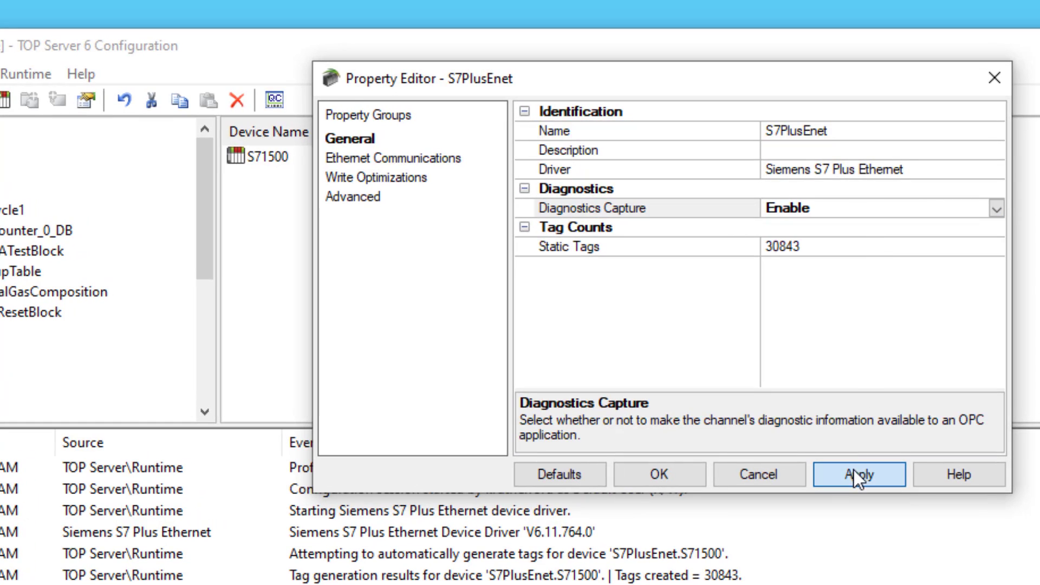
{"action": "left_click", "coordinate": [666, 473]}
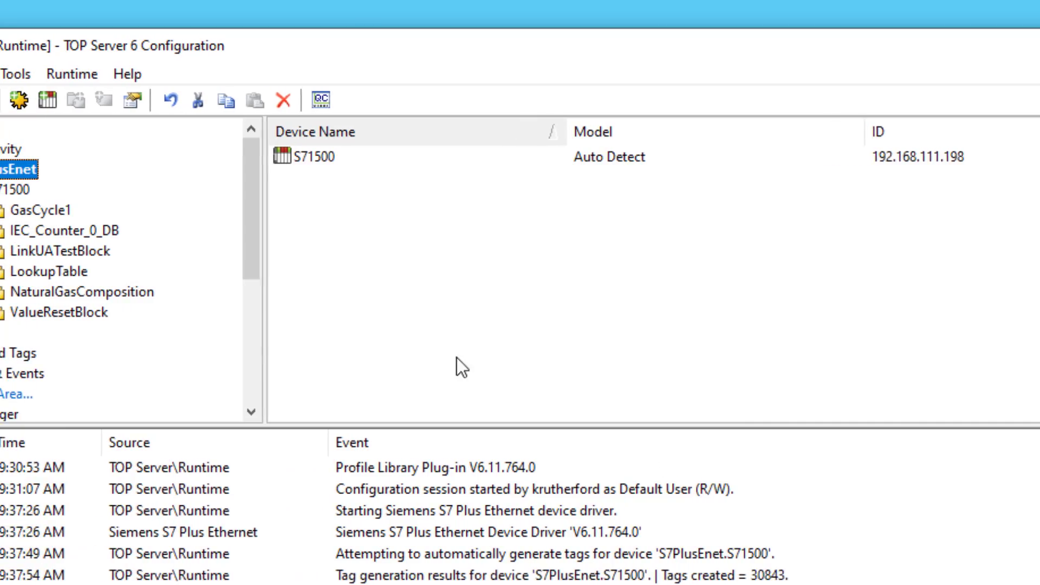
Open the communication diagnostics log for S7PlusEnet.S71500 from the device's context menu.
{"action": "right_click", "coordinate": [137, 189]}
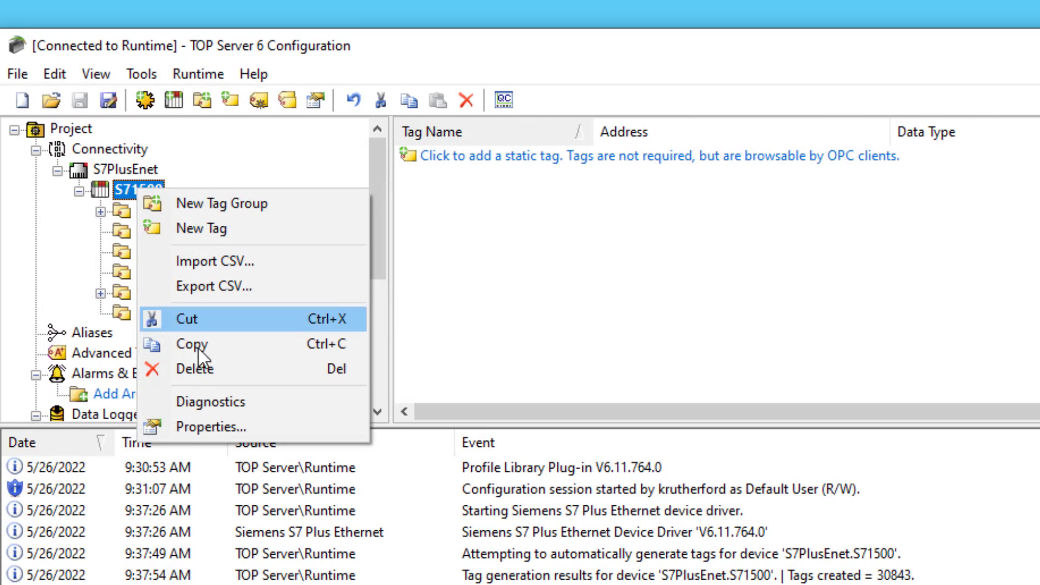
{"action": "left_click", "coordinate": [212, 402]}
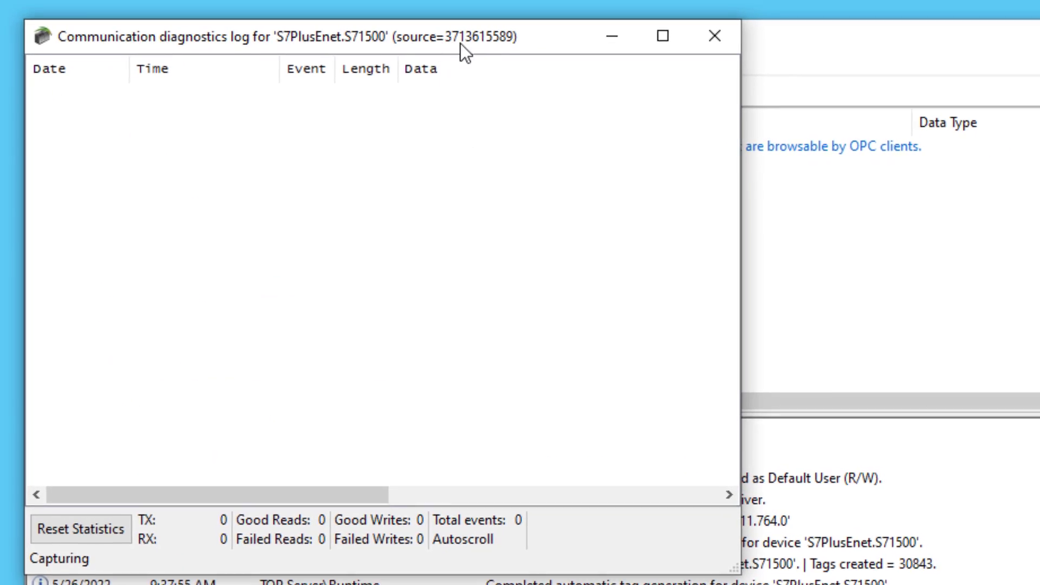
{"action": "left_click_drag", "start_coordinate": [462, 47], "coordinate": [966, 243]}
{"action": "left_click_drag", "start_coordinate": [845, 193], "coordinate": [829, 189]}
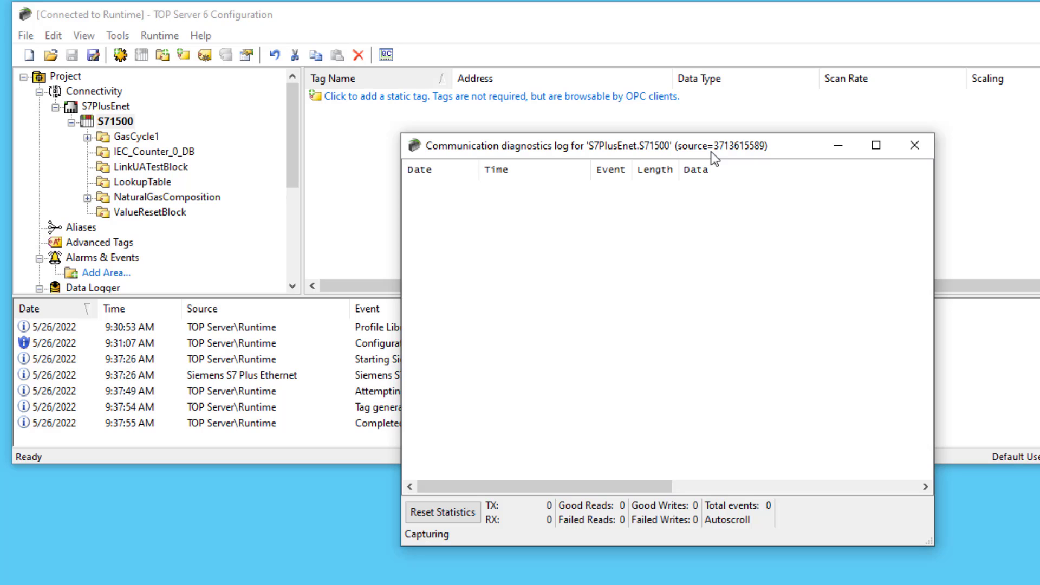
{"action": "right_click", "coordinate": [664, 262]}
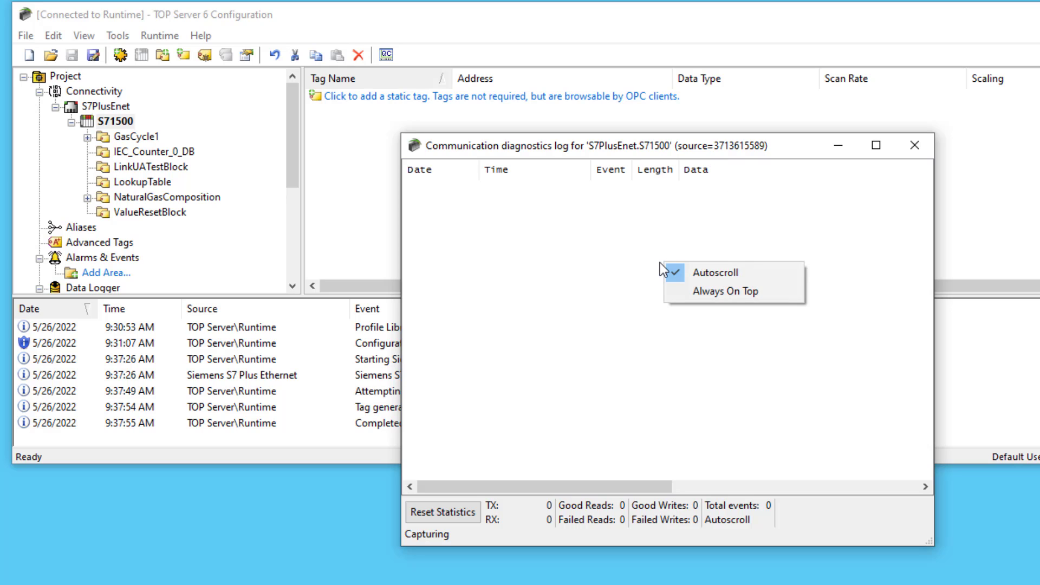
{"action": "right_click", "coordinate": [725, 216]}
{"action": "left_click", "coordinate": [723, 151]}
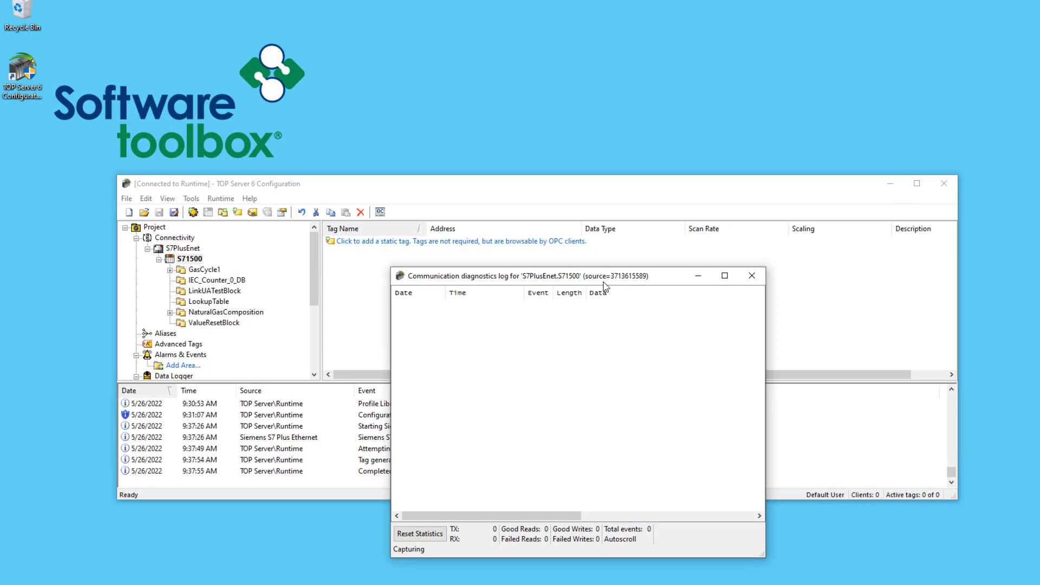
Arrange the diagnostics log beside the main configuration window, moved to the top.
{"action": "left_click_drag", "start_coordinate": [605, 281], "coordinate": [720, 318]}
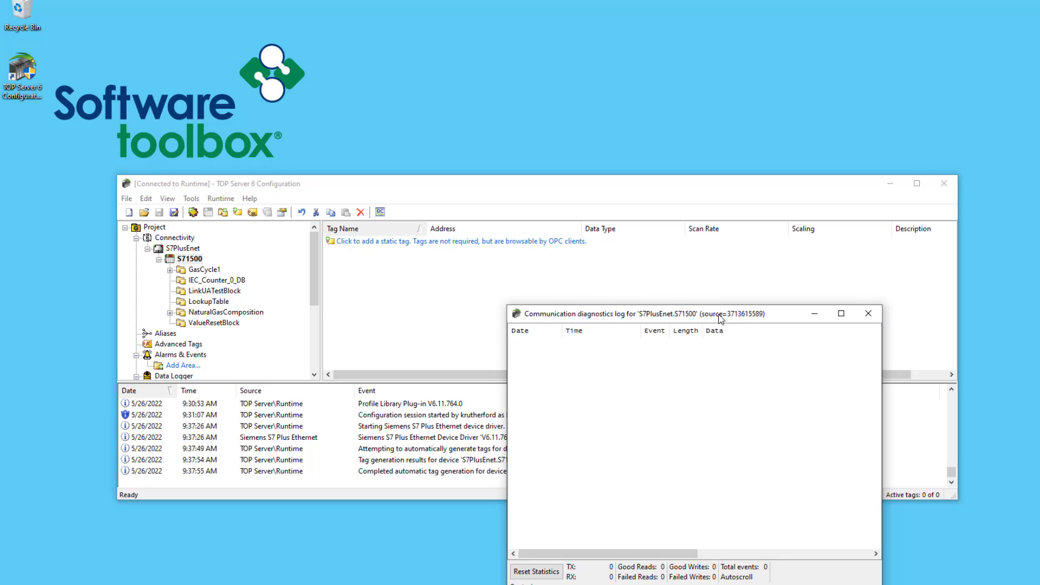
{"action": "left_click_drag", "start_coordinate": [546, 190], "coordinate": [537, 71]}
{"action": "left_click", "coordinate": [672, 403]}
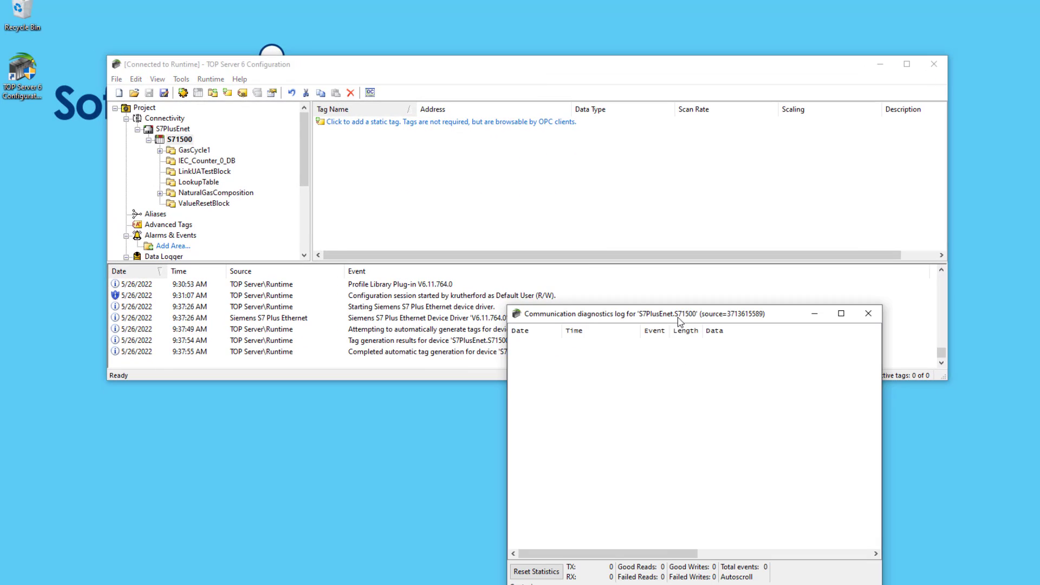
{"action": "left_click_drag", "start_coordinate": [678, 313], "coordinate": [496, 268]}
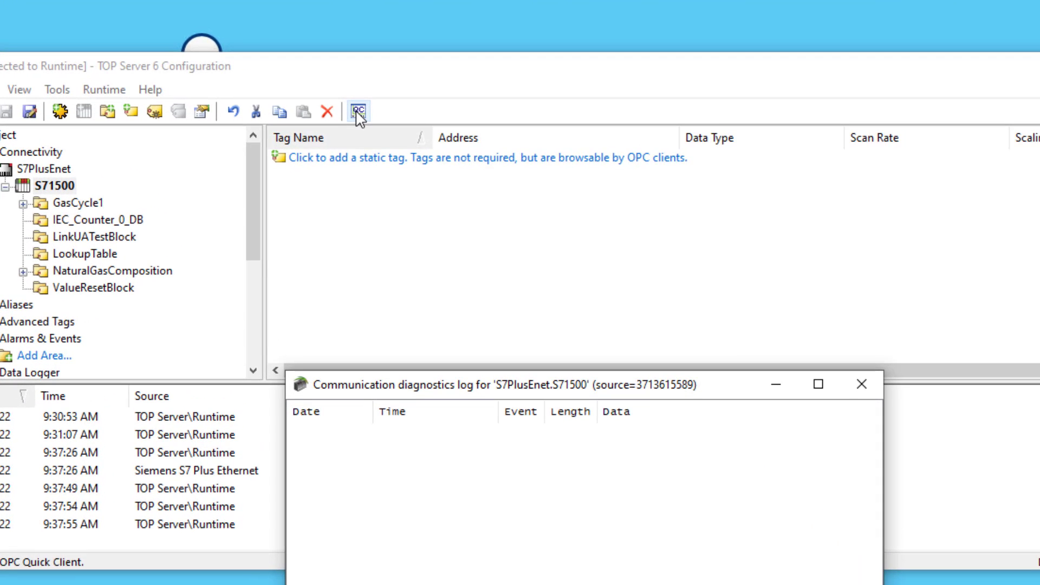
Launch OPC Quick Client and view GasCycle1 and IEC_Counter_0_DB readings with Good quality.
{"action": "left_click", "coordinate": [357, 113]}
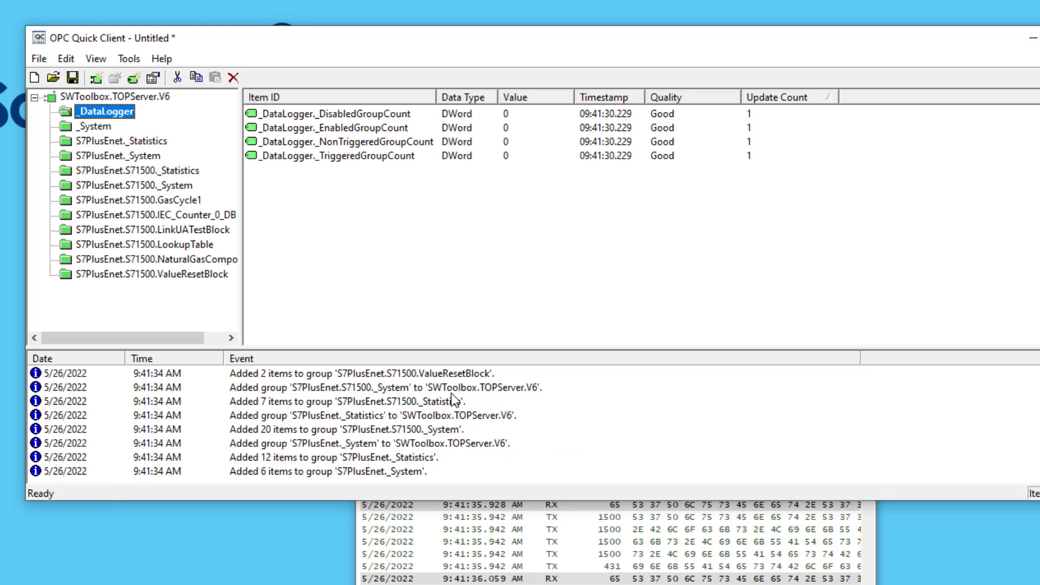
{"action": "left_click", "coordinate": [163, 201]}
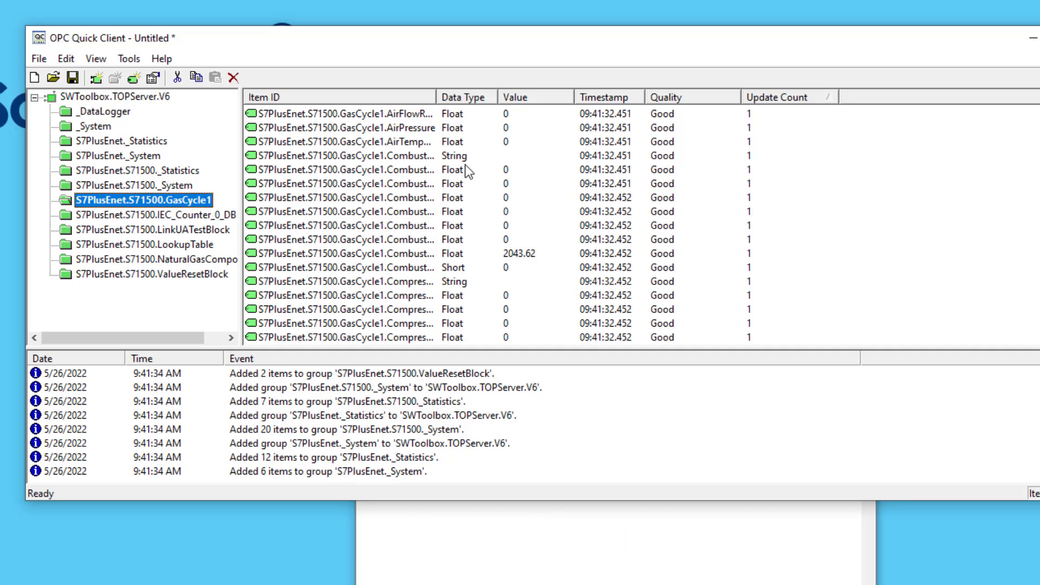
{"action": "left_click_drag", "start_coordinate": [436, 97], "coordinate": [456, 98]}
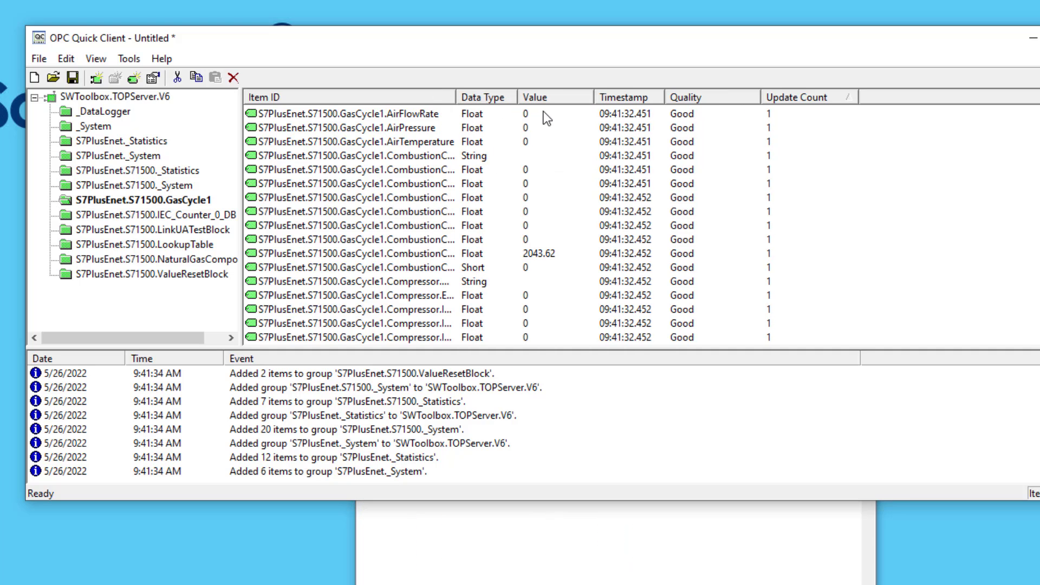
{"action": "left_click", "coordinate": [546, 253]}
{"action": "left_click", "coordinate": [185, 214]}
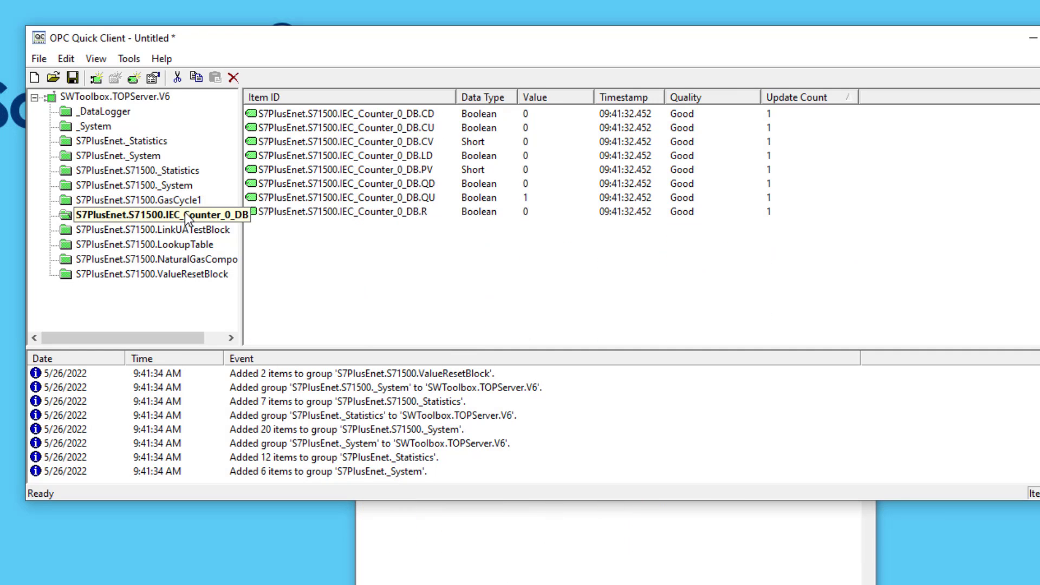
{"action": "left_click", "coordinate": [171, 198]}
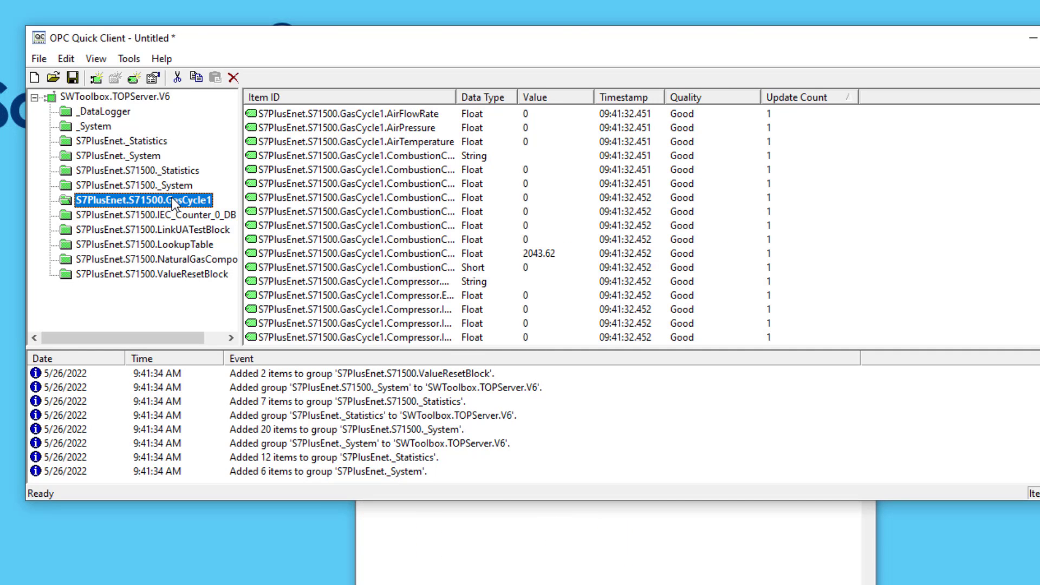
{"action": "left_click", "coordinate": [716, 569]}
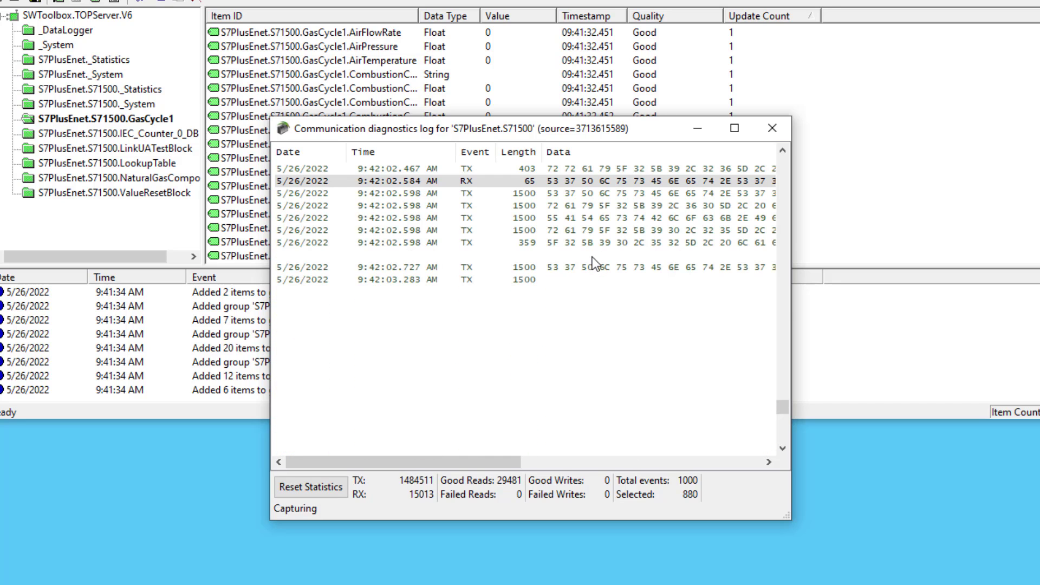
Switch the diagnostics log to ASCII display, widen its window, and resume autoscroll.
{"action": "right_click", "coordinate": [592, 257]}
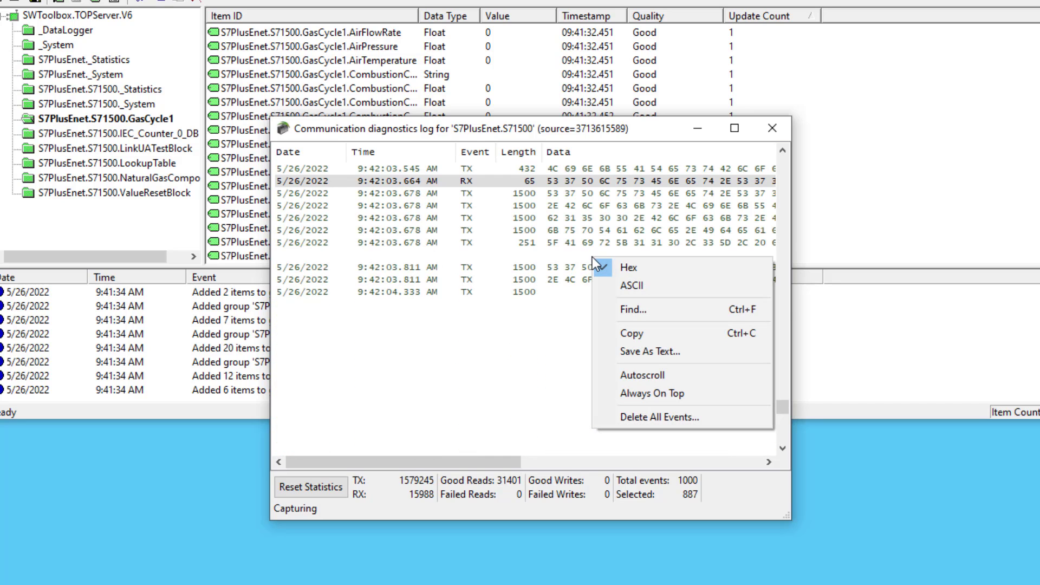
{"action": "left_click", "coordinate": [633, 291]}
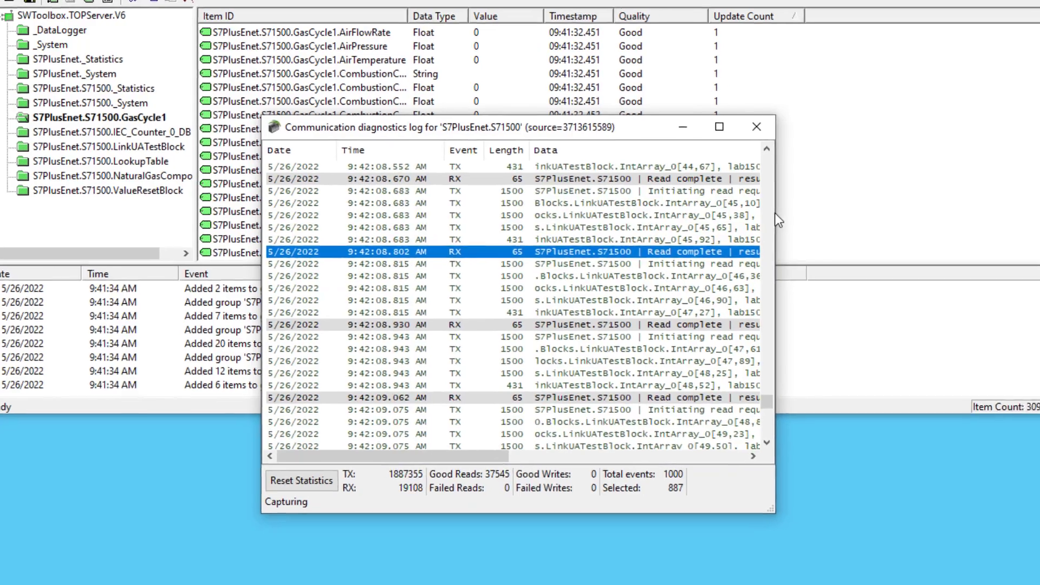
{"action": "left_click_drag", "start_coordinate": [775, 213], "coordinate": [912, 210]}
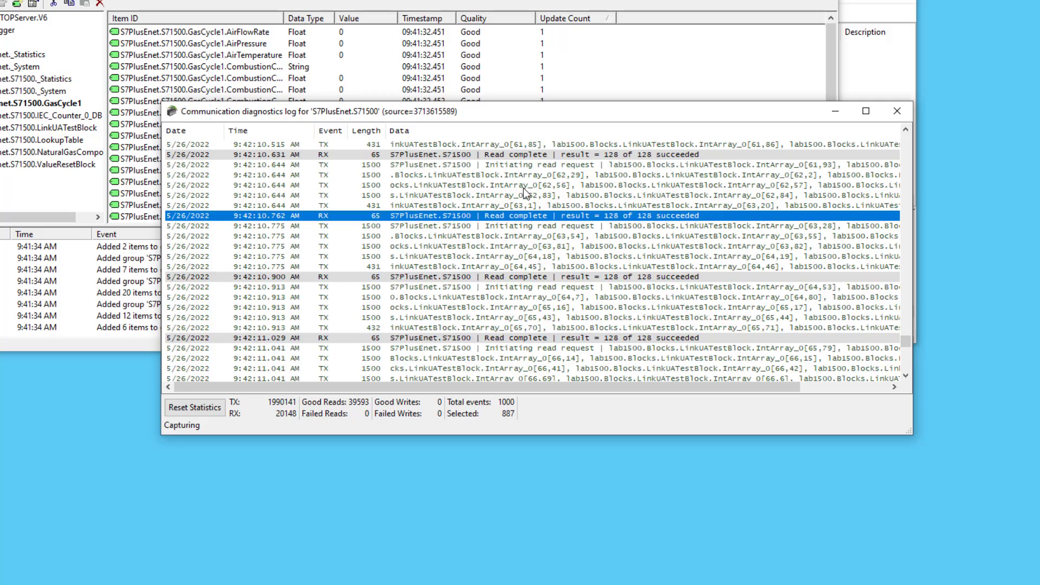
{"action": "left_click", "coordinate": [506, 249]}
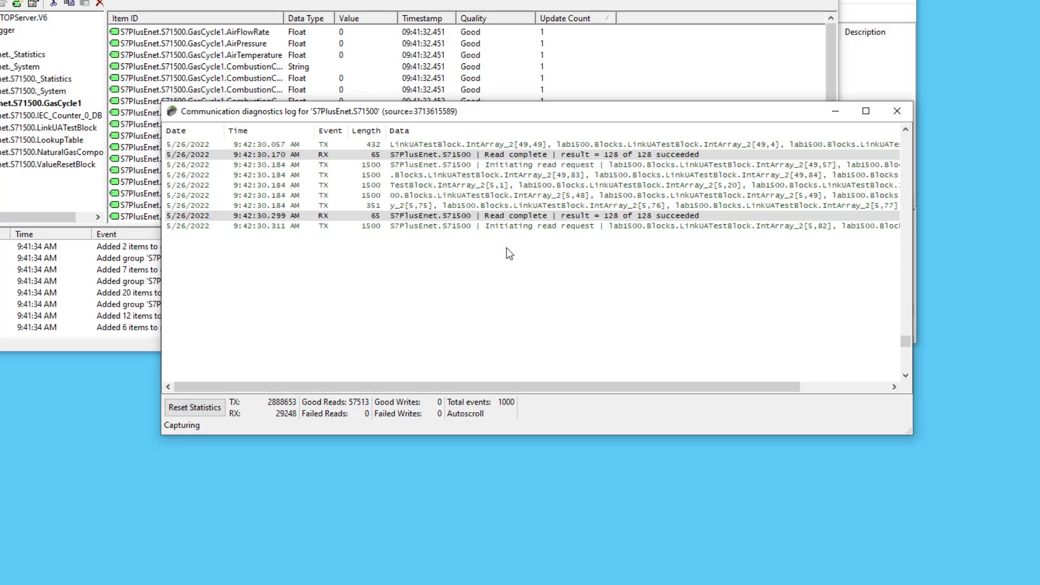